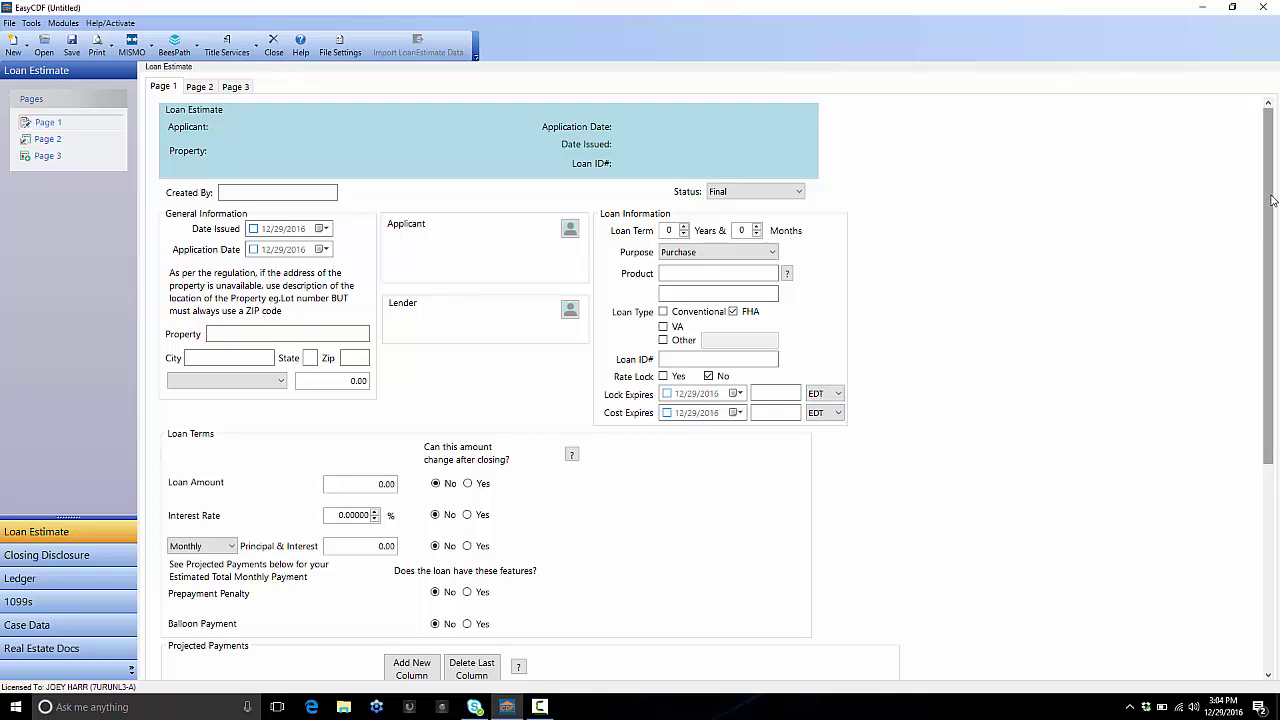
Add a projected payments column to the Loan Estimate and set the year ranges to 0–5 and 5–30
drag(1272, 200, 1247, 396)
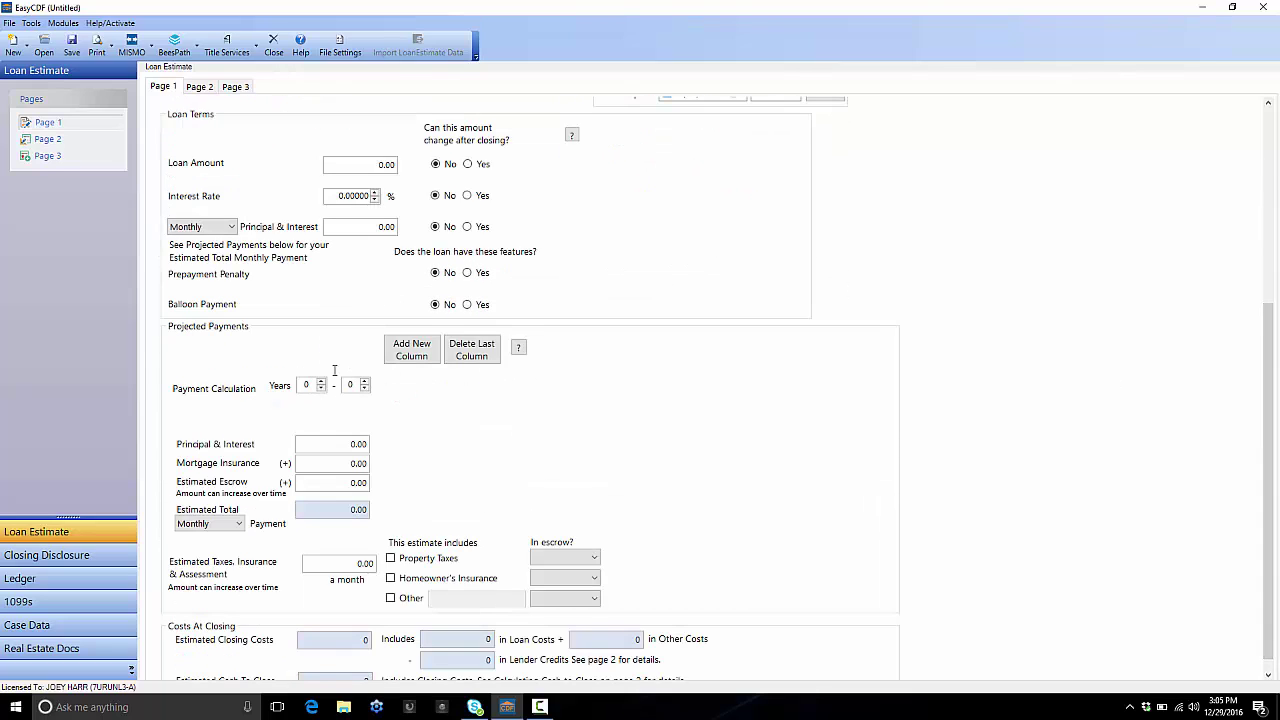
click(411, 350)
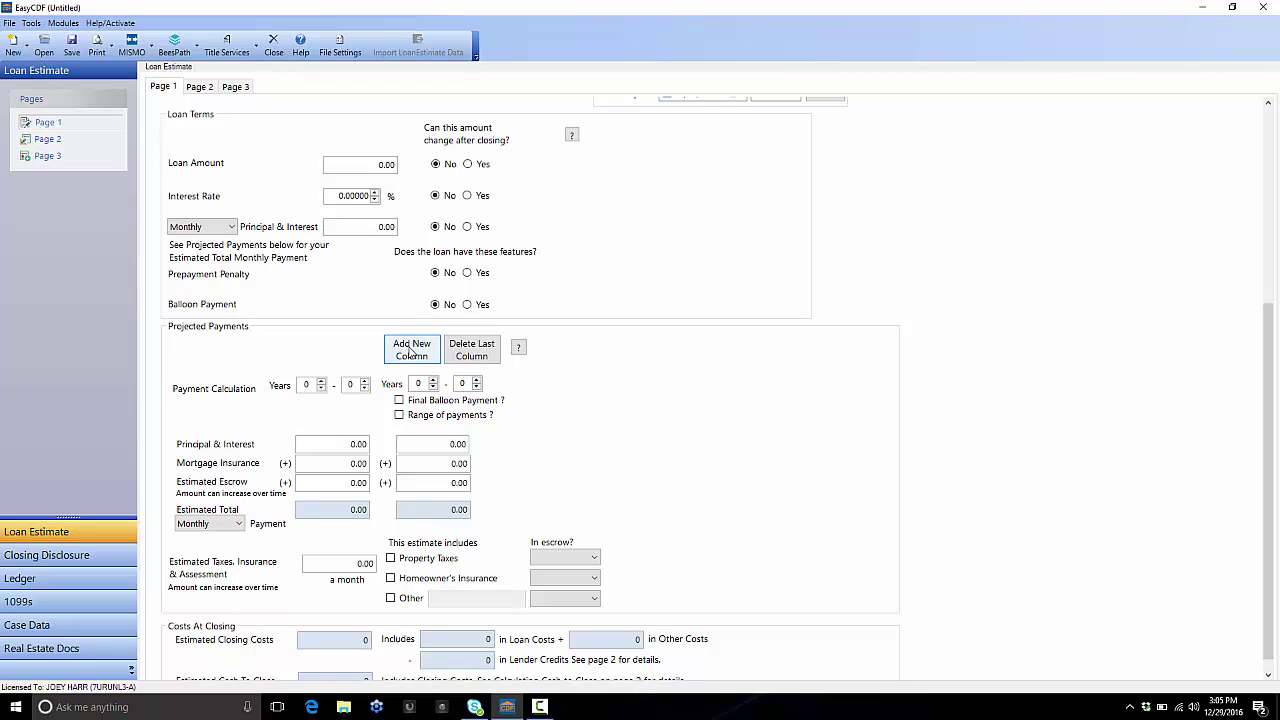
click(353, 385)
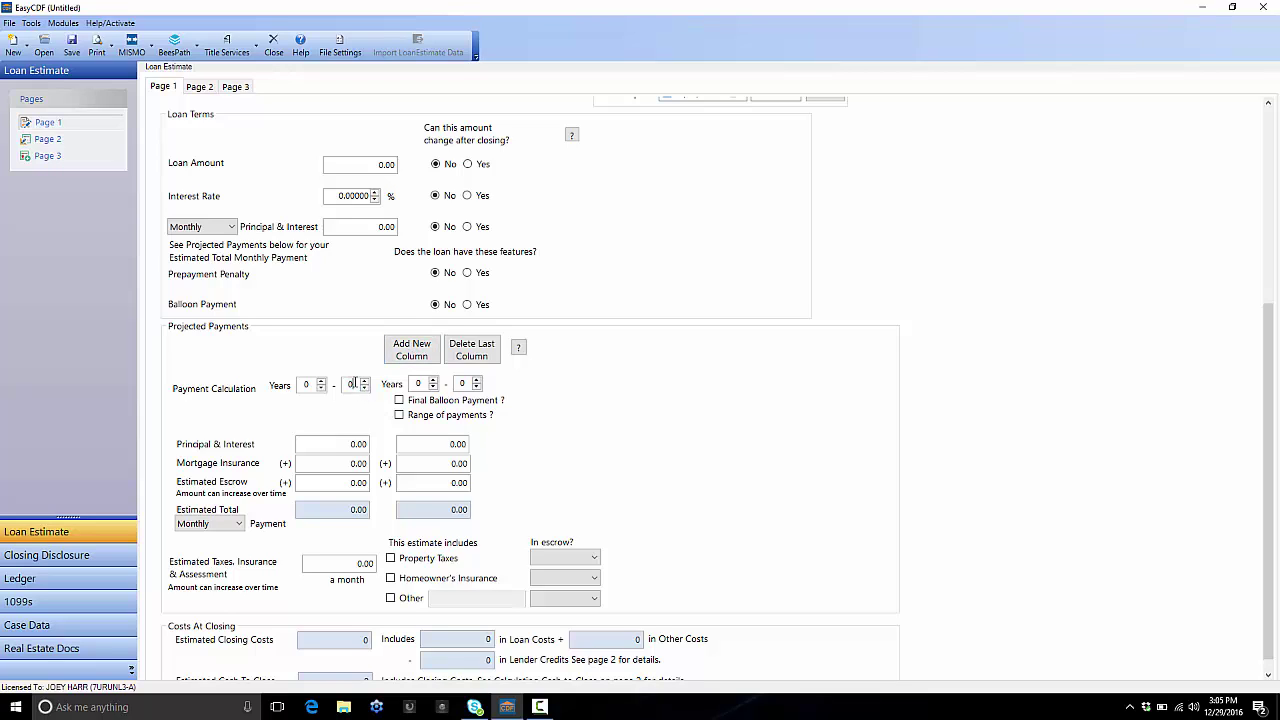
text(5)
click(421, 384)
text(5)
click(461, 384)
text(30)
Review the costs and cash to close on Loan Estimate page 2 and the additional loan information on page 3
click(199, 87)
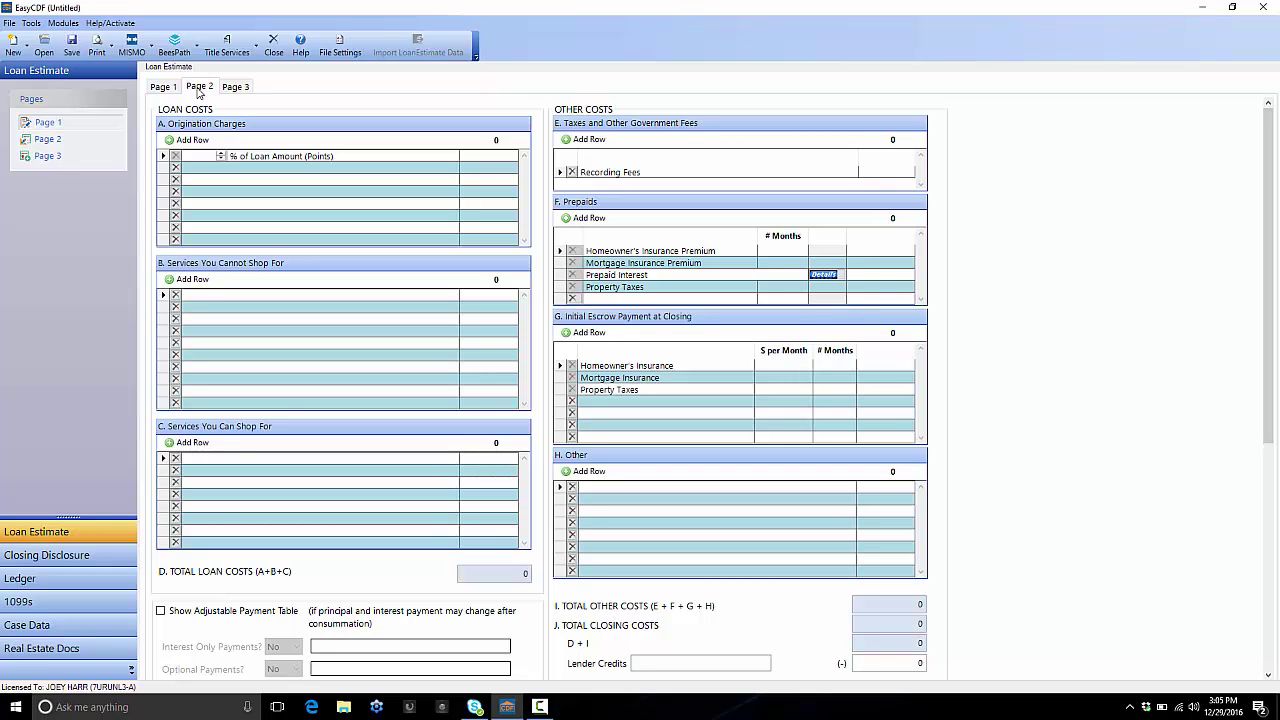
drag(1268, 252, 1258, 508)
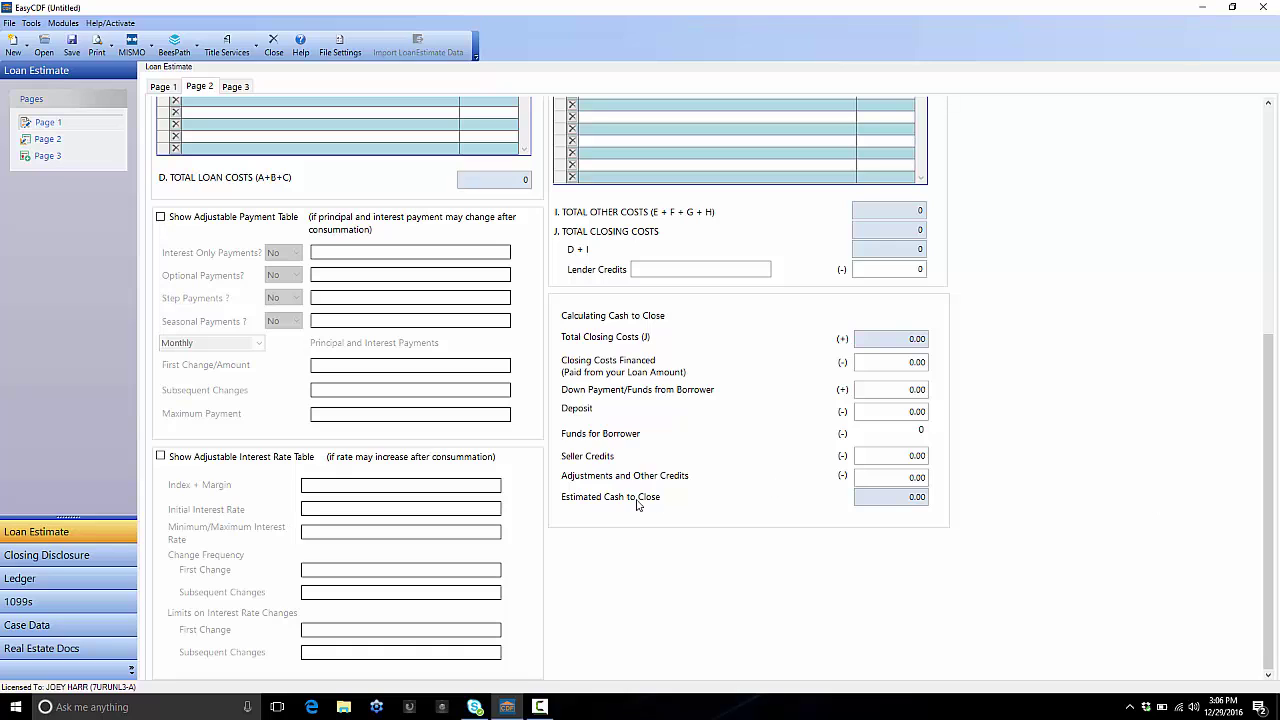
click(236, 87)
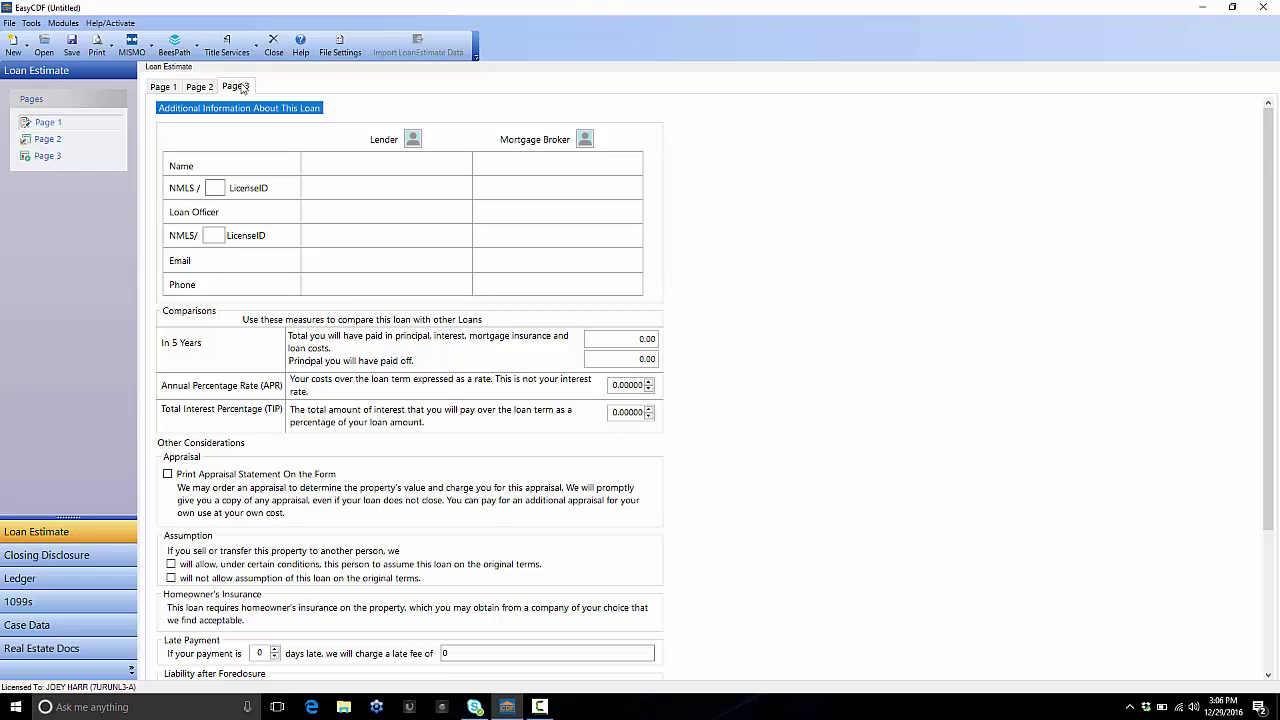
scroll(700, 300, down, 4)
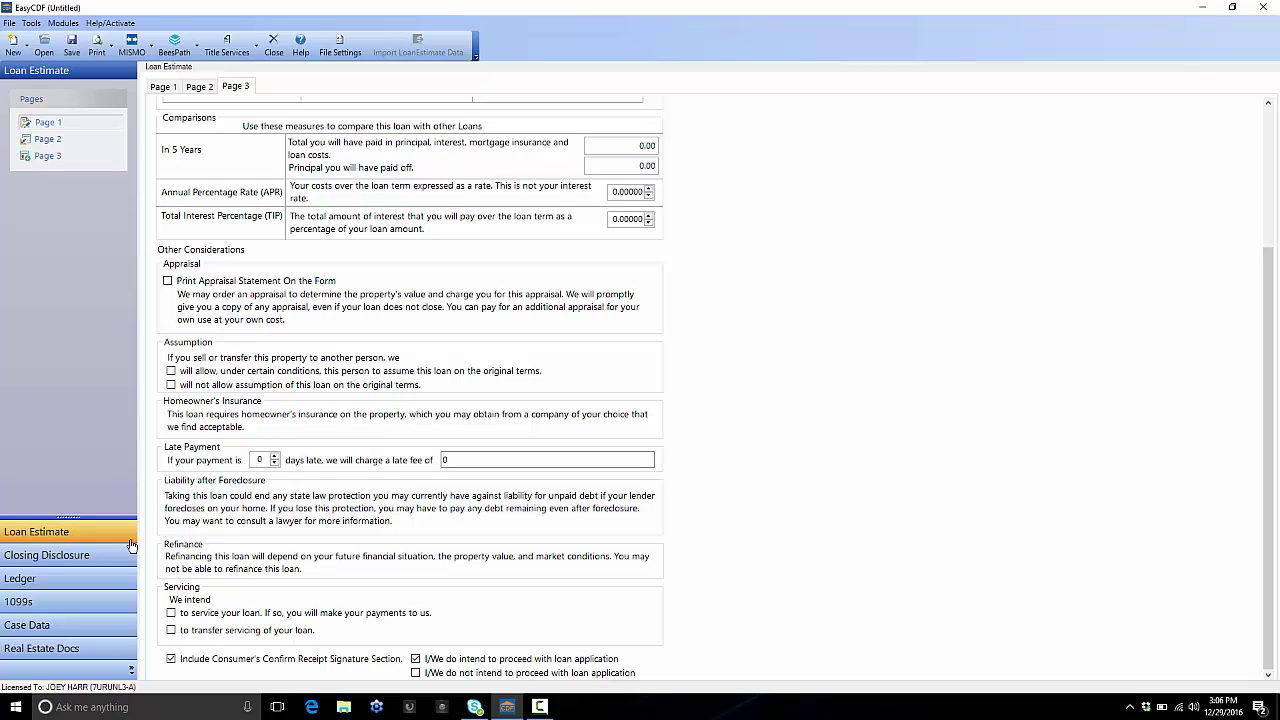
Bring the Loan Estimate data into the Closing Disclosure and skip the BeesPath check for the latest MISMO data
click(88, 566)
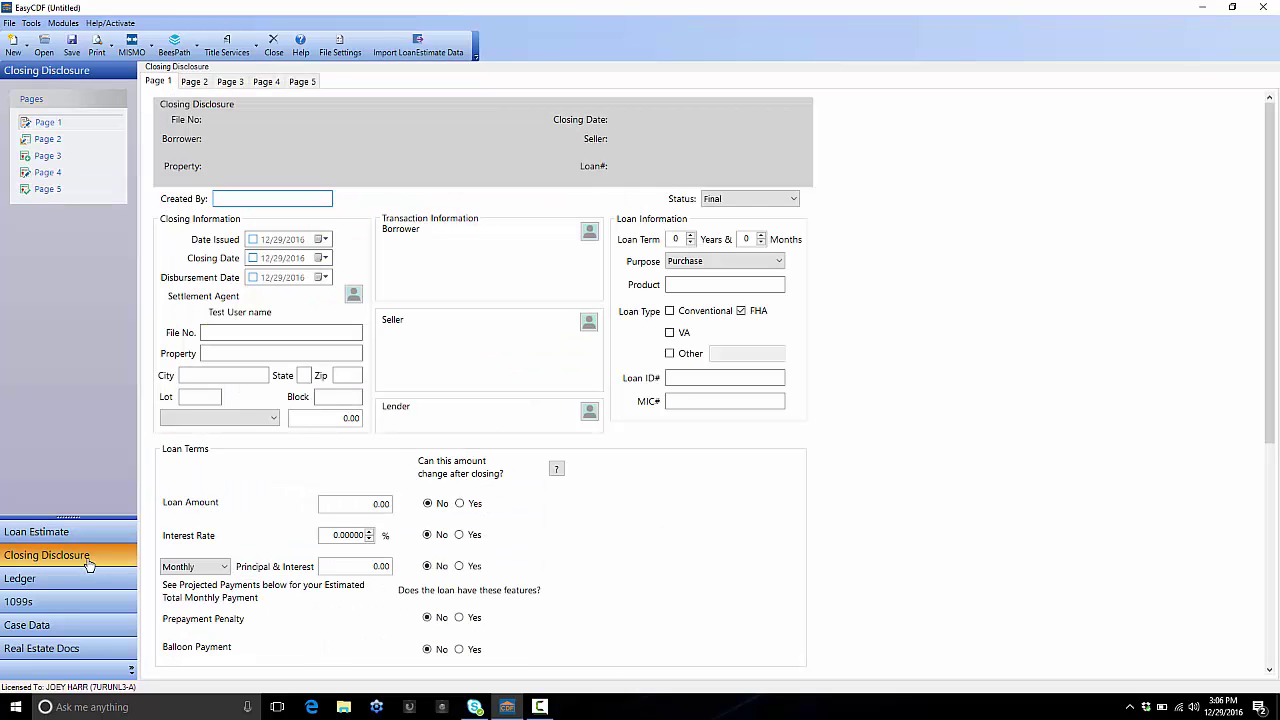
click(424, 41)
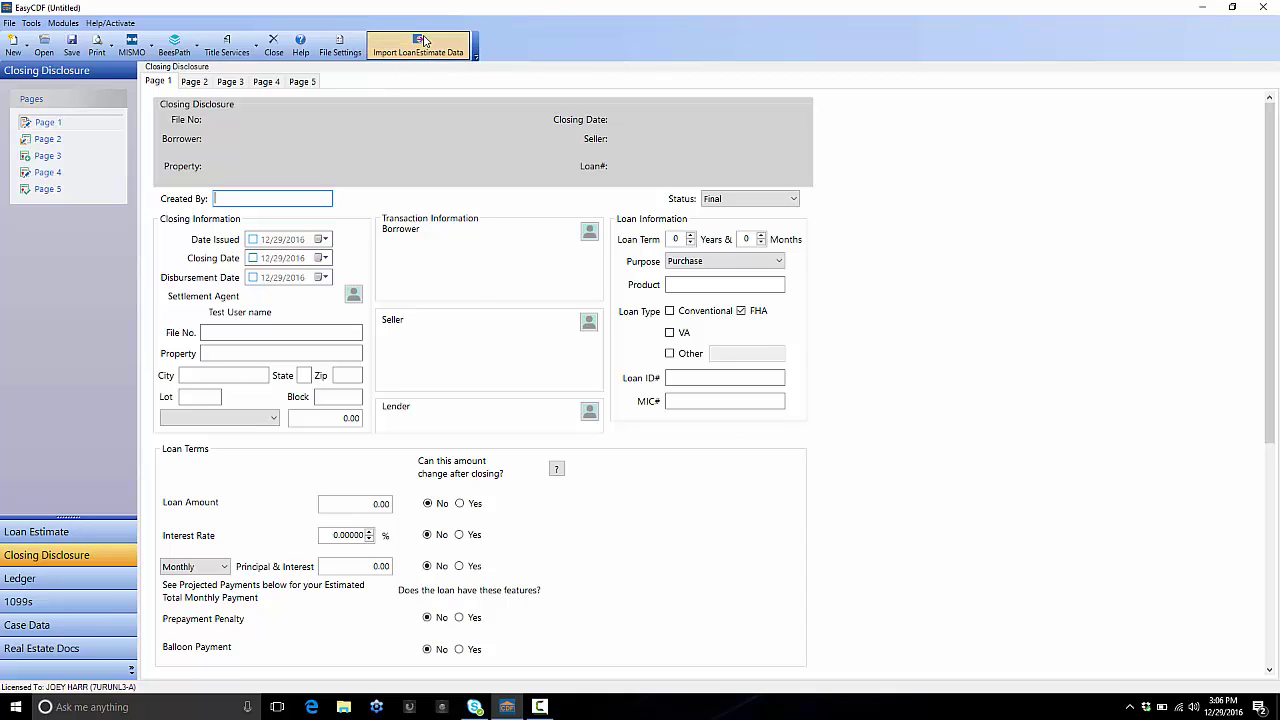
click(695, 400)
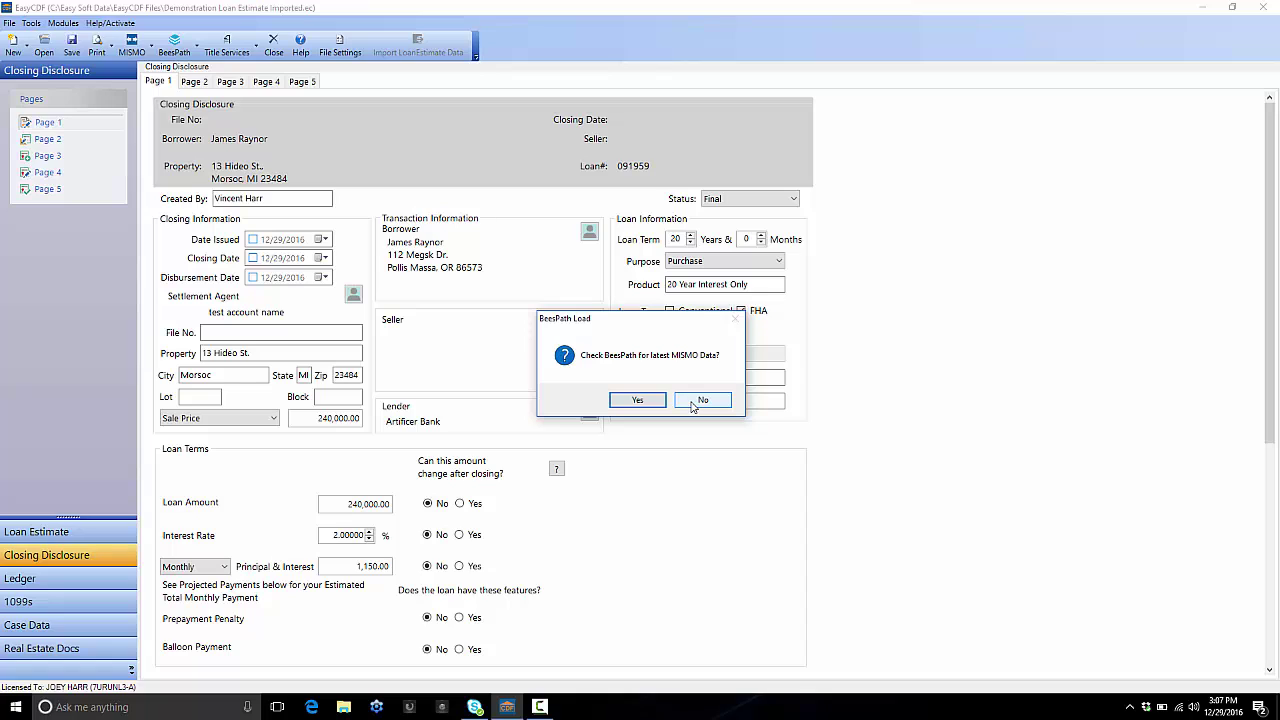
click(702, 400)
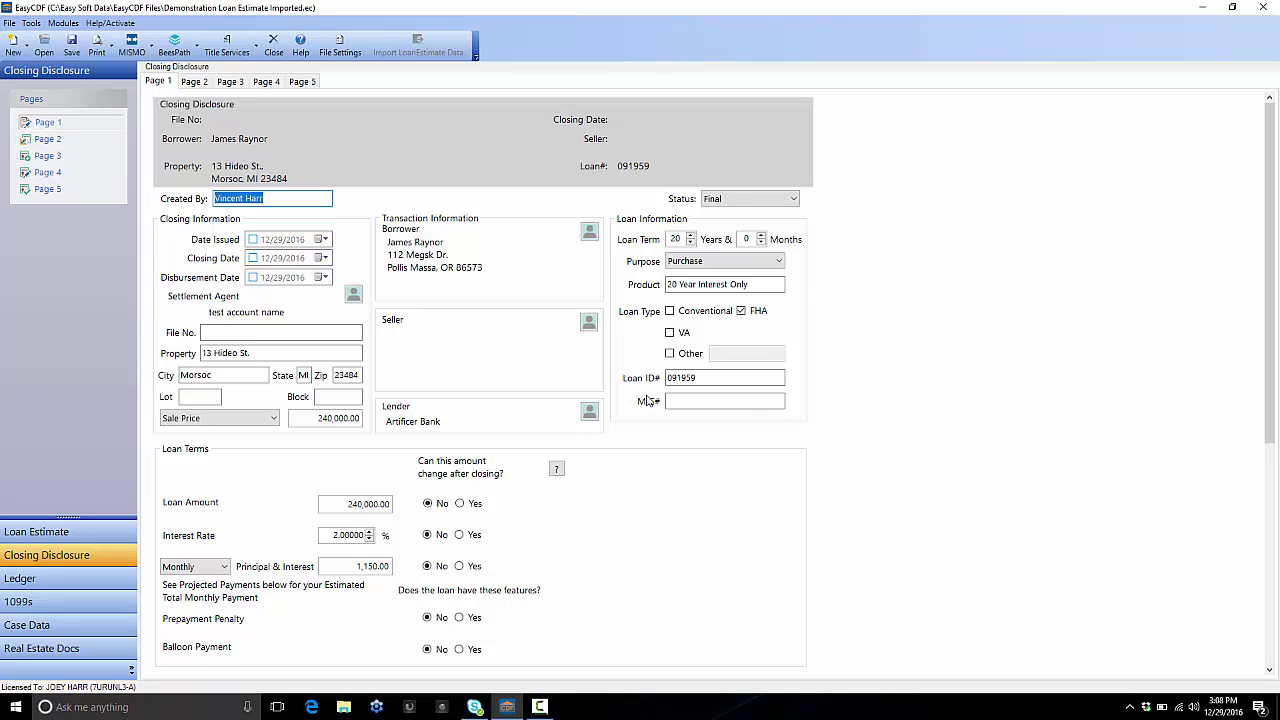
Fill in the file number and add the saved client contact in Northrop, SD as the primary seller
click(253, 337)
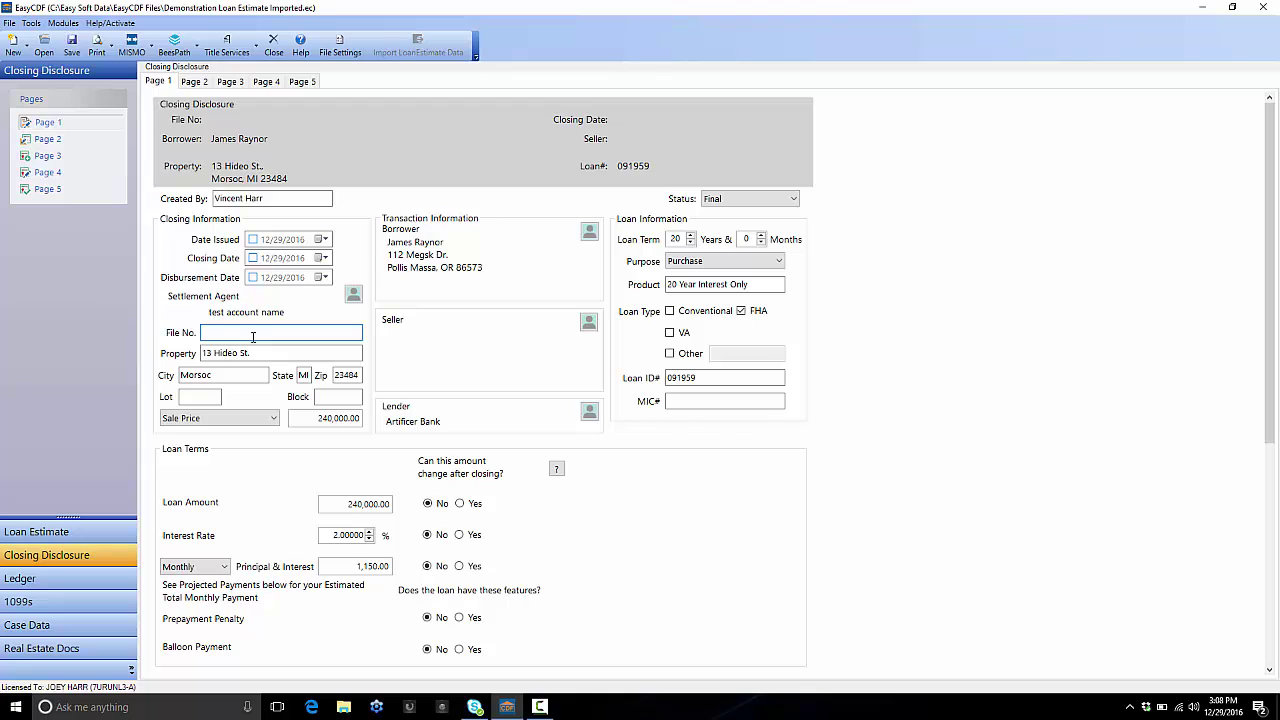
text(12345)
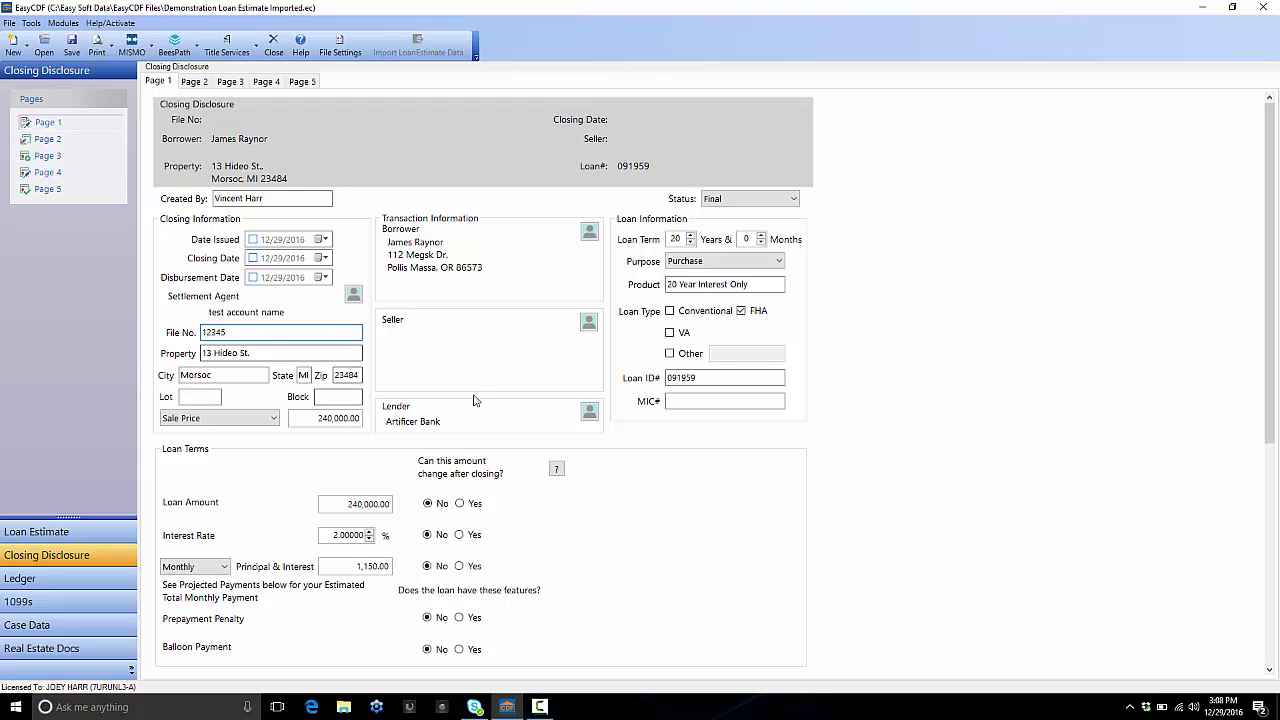
click(590, 321)
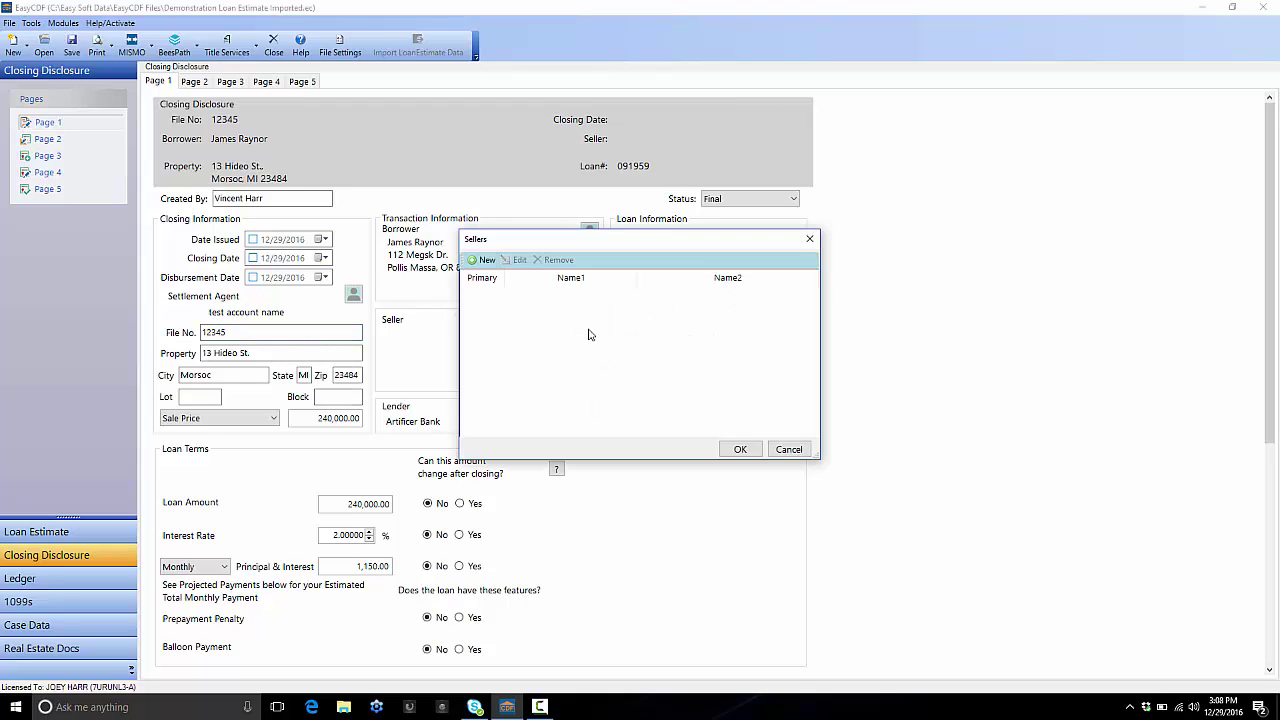
click(483, 260)
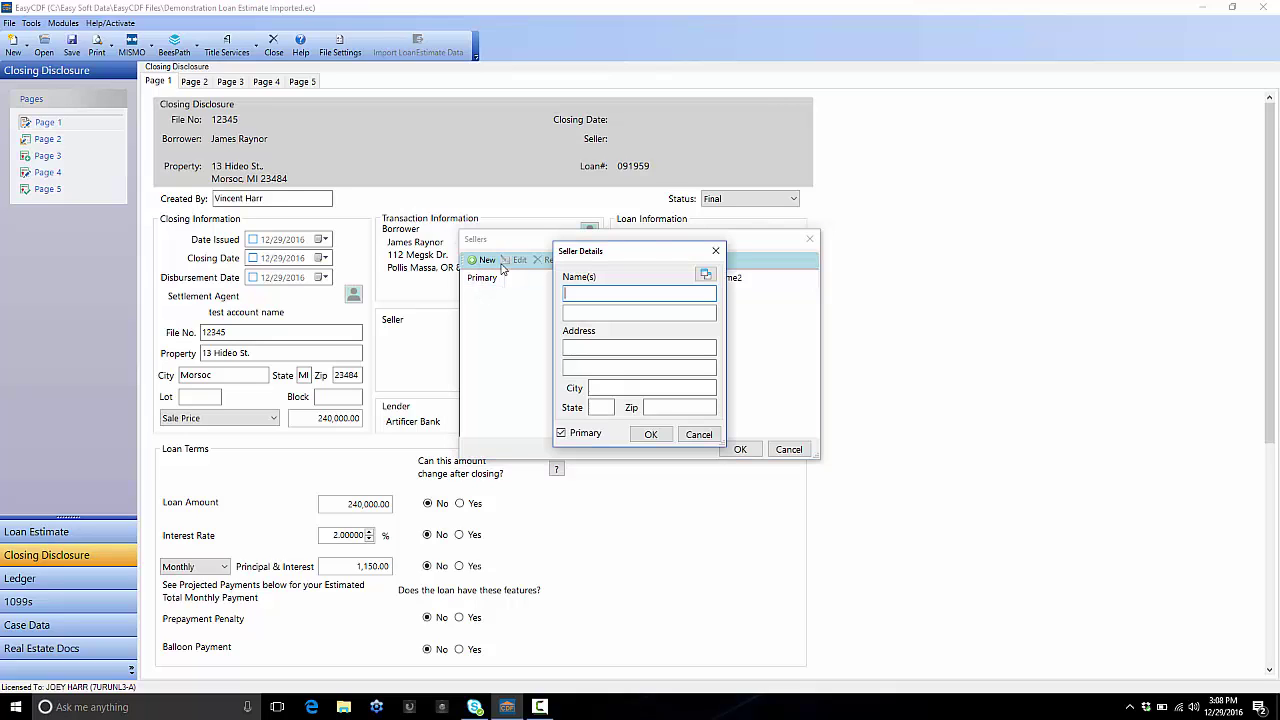
click(705, 274)
scroll(436, 428, down, 1)
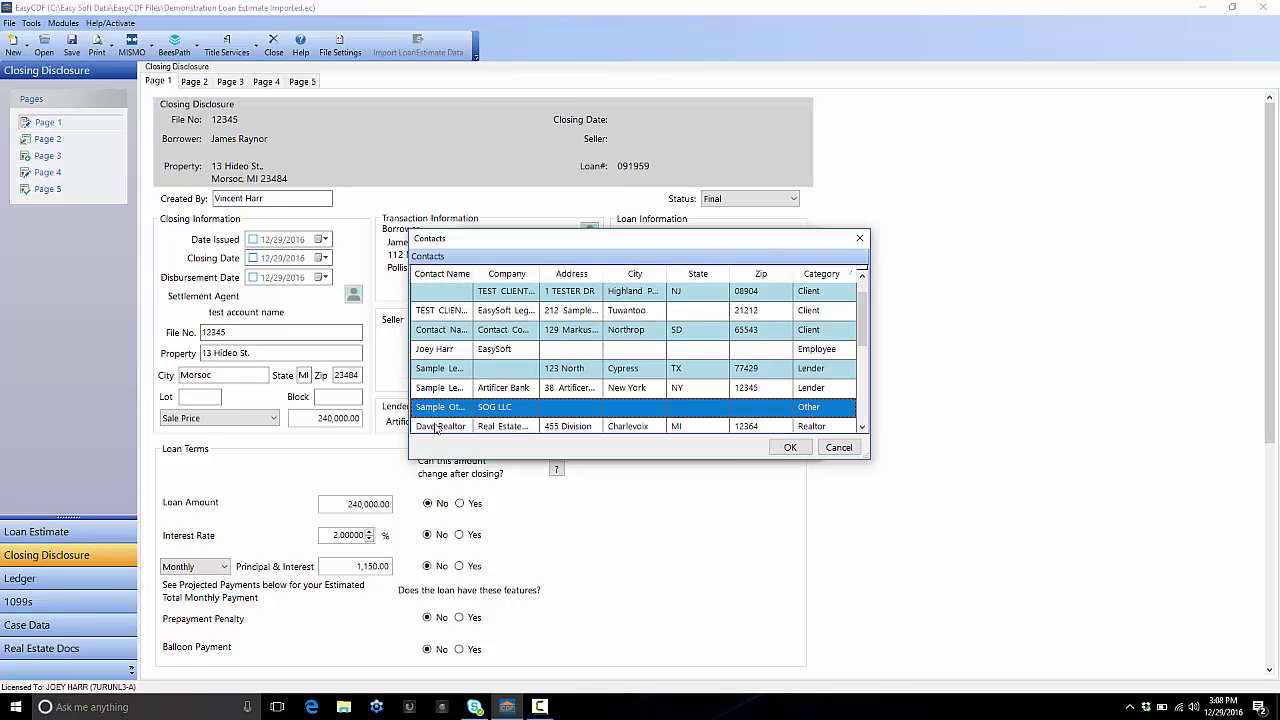
click(445, 329)
click(790, 447)
click(652, 440)
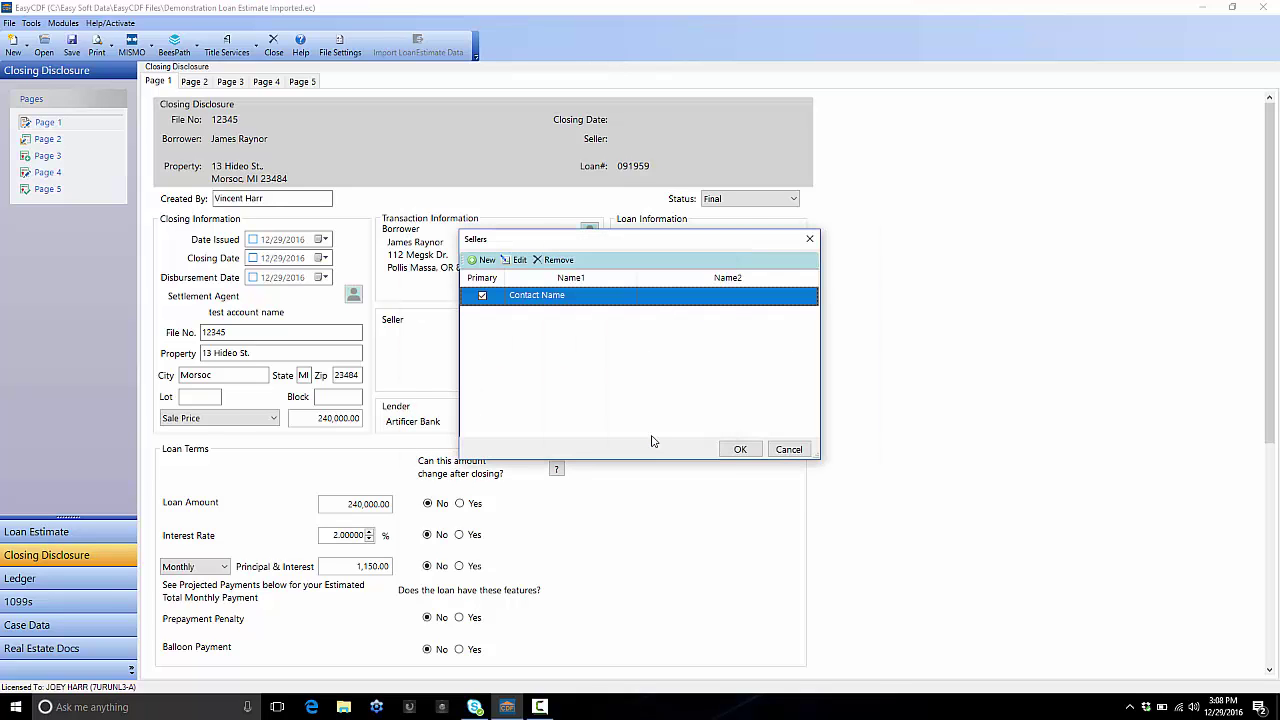
click(737, 449)
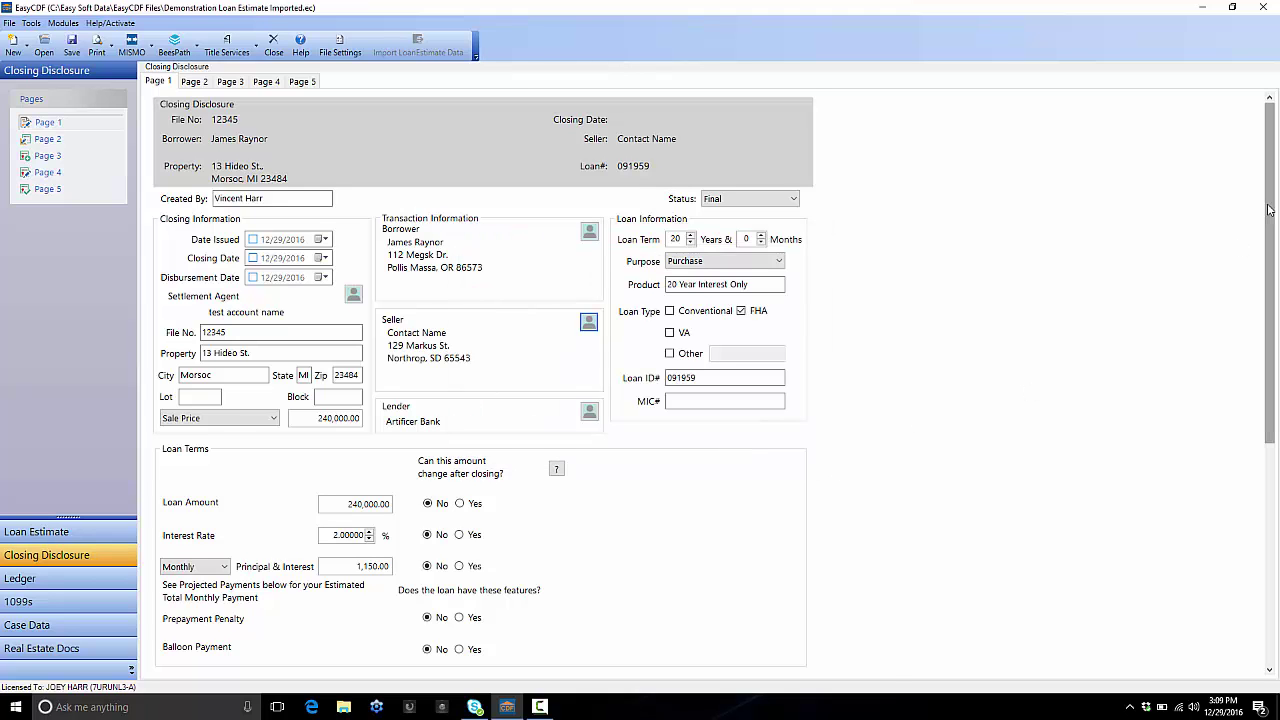
Mark the loan amount as changeable with the bulleted note "L2 is referenced", and give the years 11–20 payment a range with maximum 1450
drag(1268, 209, 1232, 435)
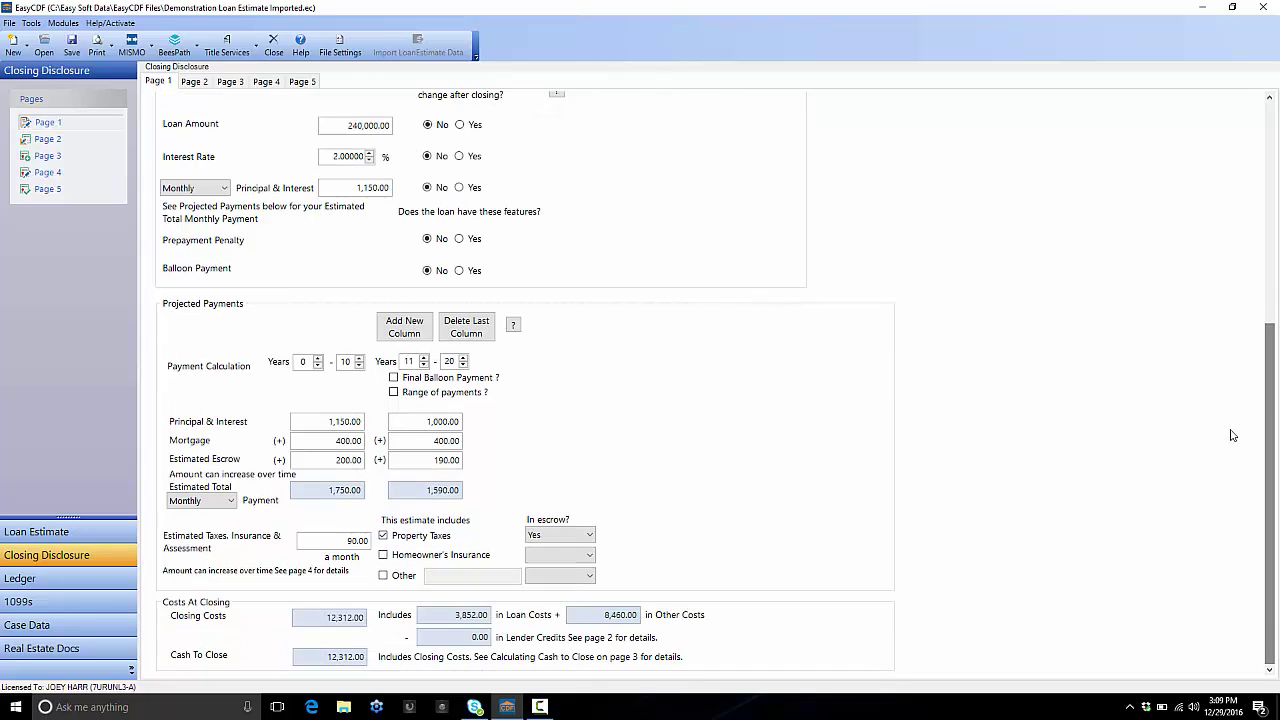
click(460, 126)
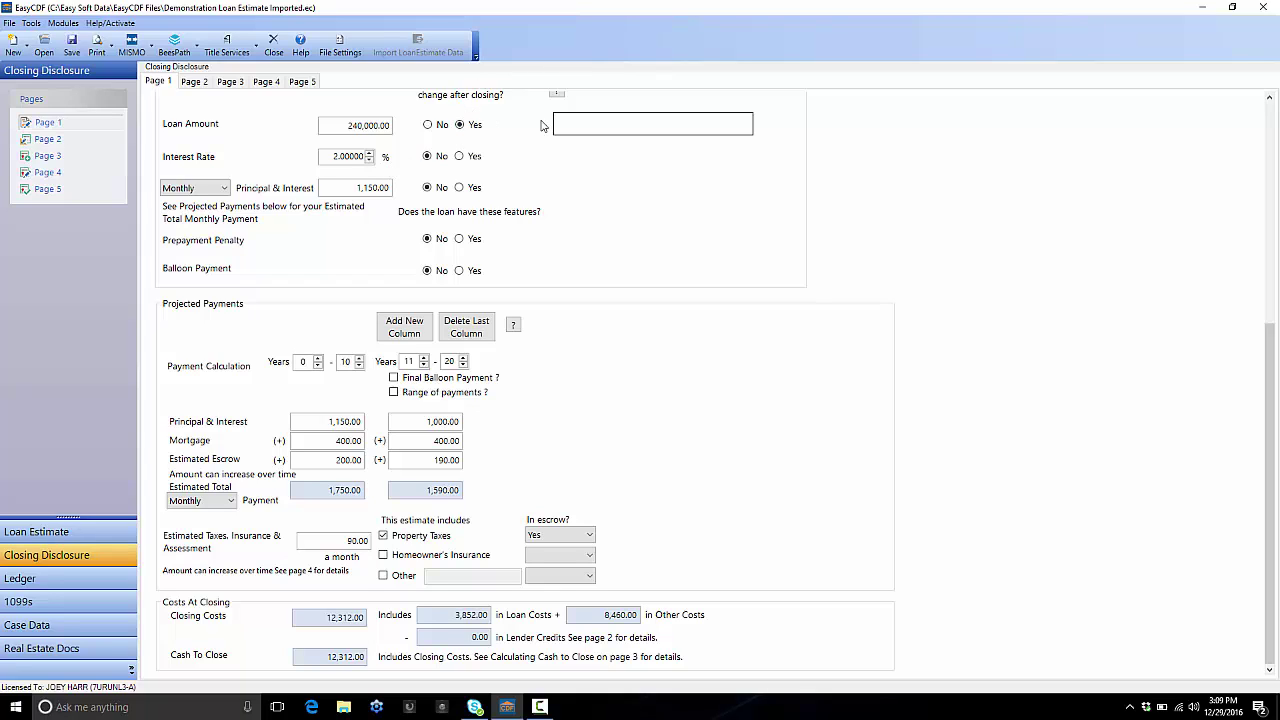
right_click(589, 120)
click(627, 133)
text(L2 is referenced)
click(394, 393)
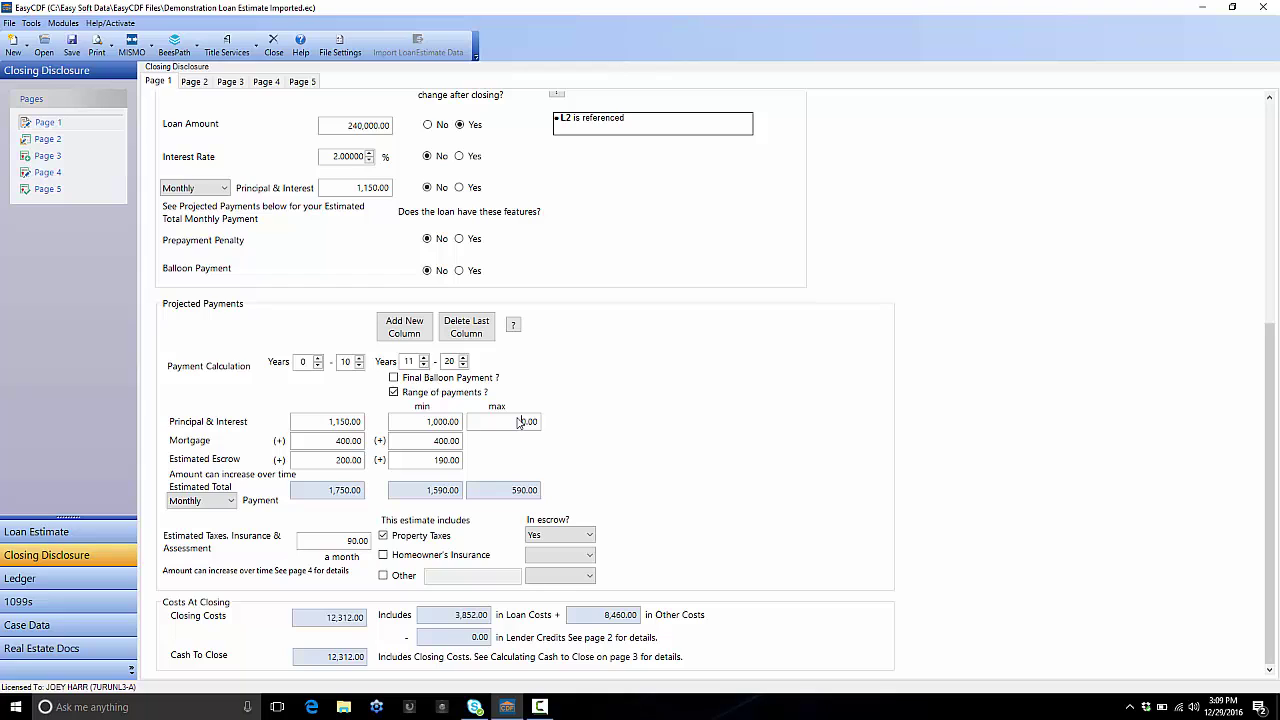
text(1450)
Add a Survey Fee of 550.00, seller-paid at closing, to the services the borrower did shop for on page 2
click(193, 82)
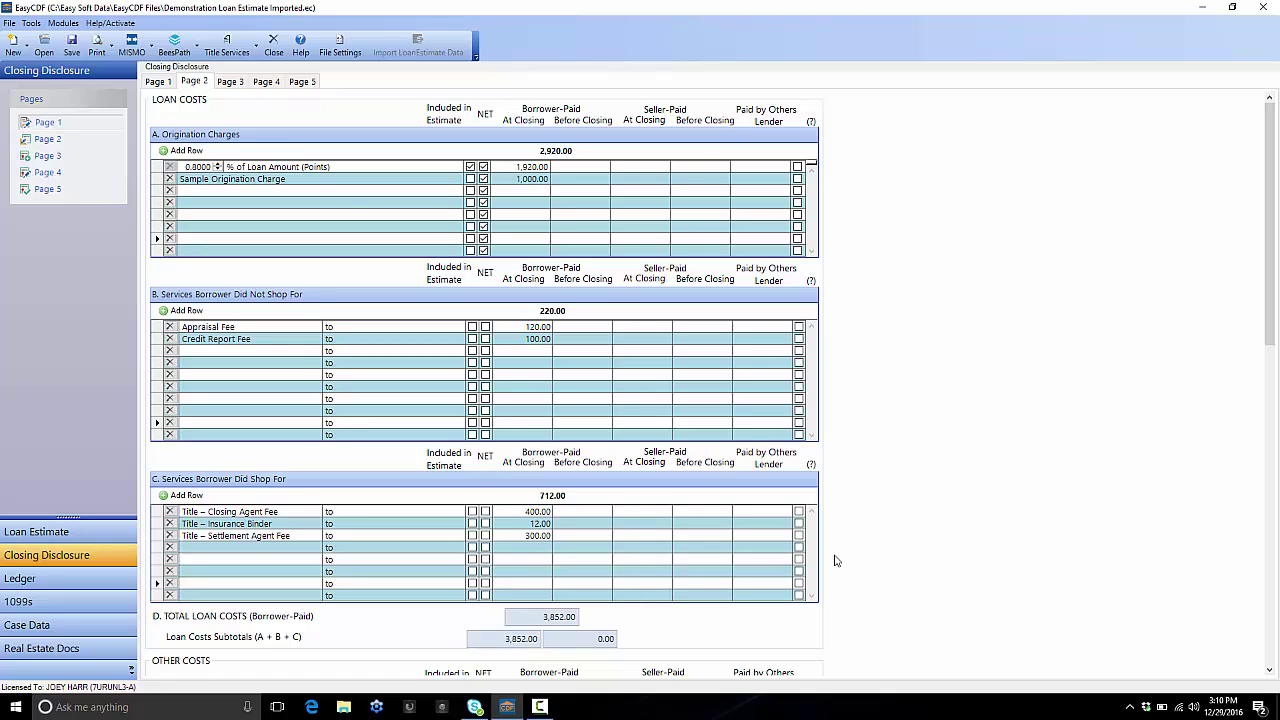
click(315, 547)
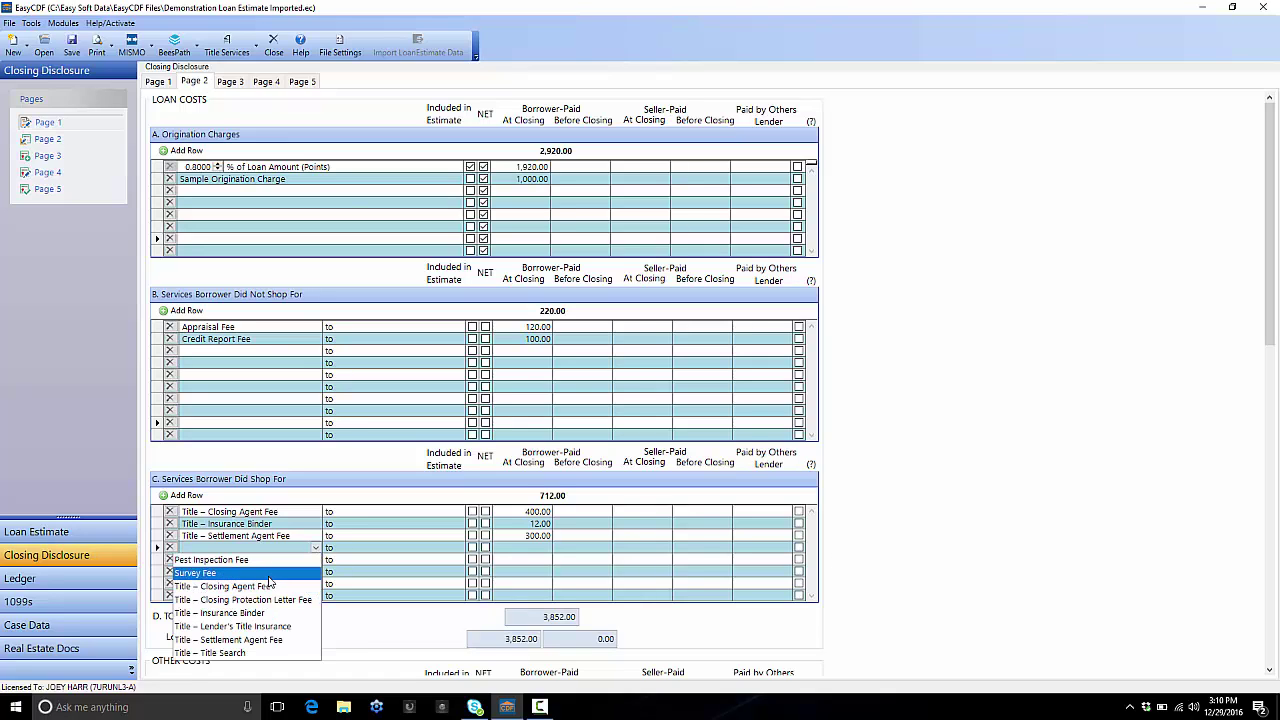
click(270, 577)
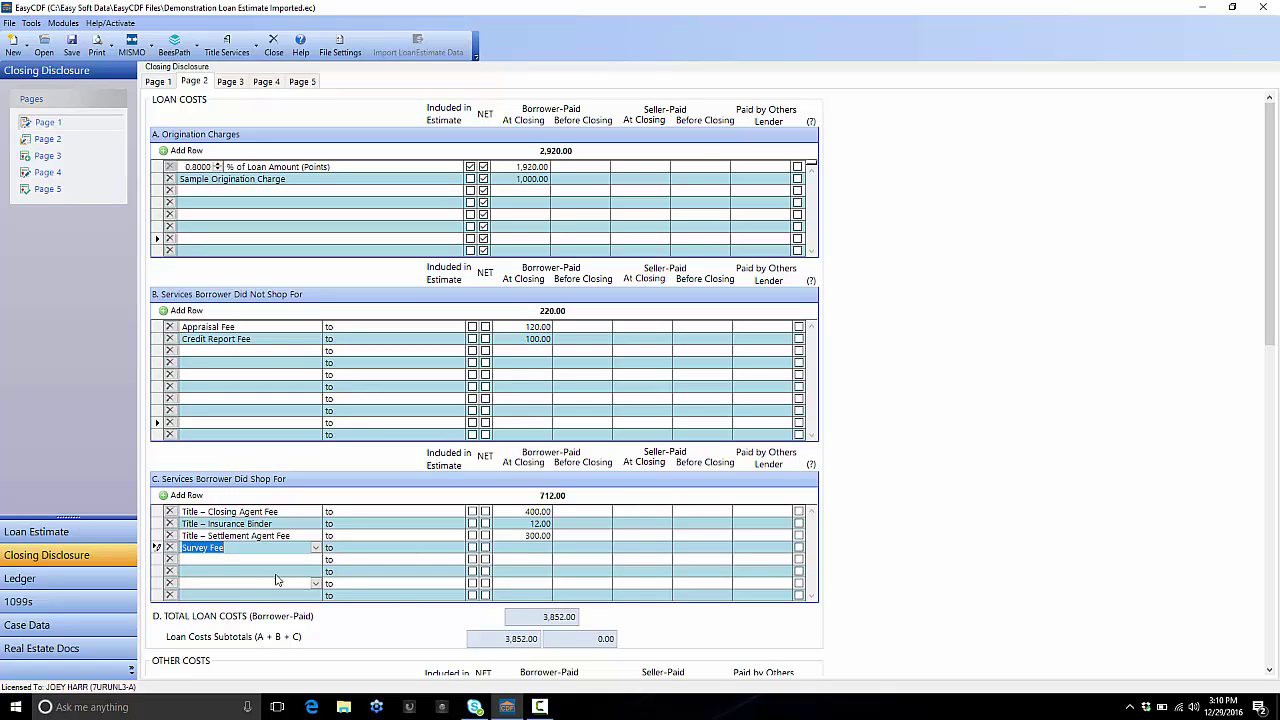
click(636, 548)
text(550.)
key(Tab)
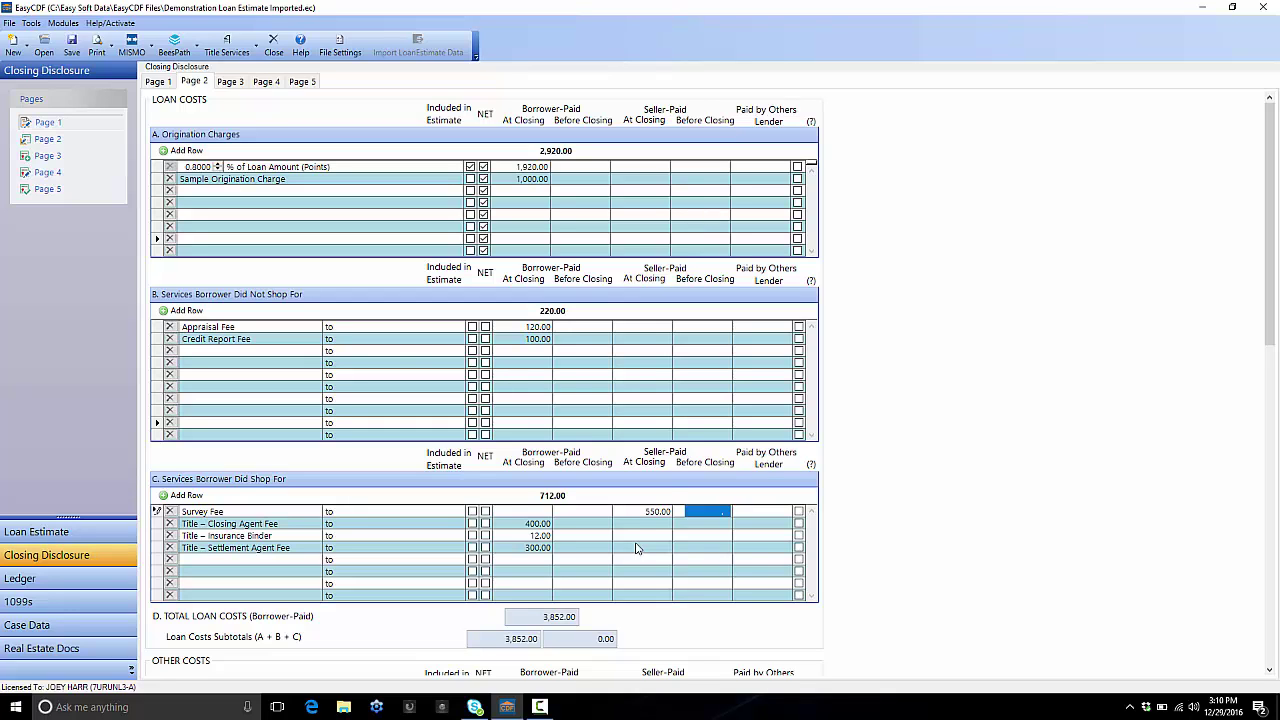
Set the government fees jurisdiction to NJ (Commercial - Standard) and accept the updated state charges
scroll(636, 548, down, 5)
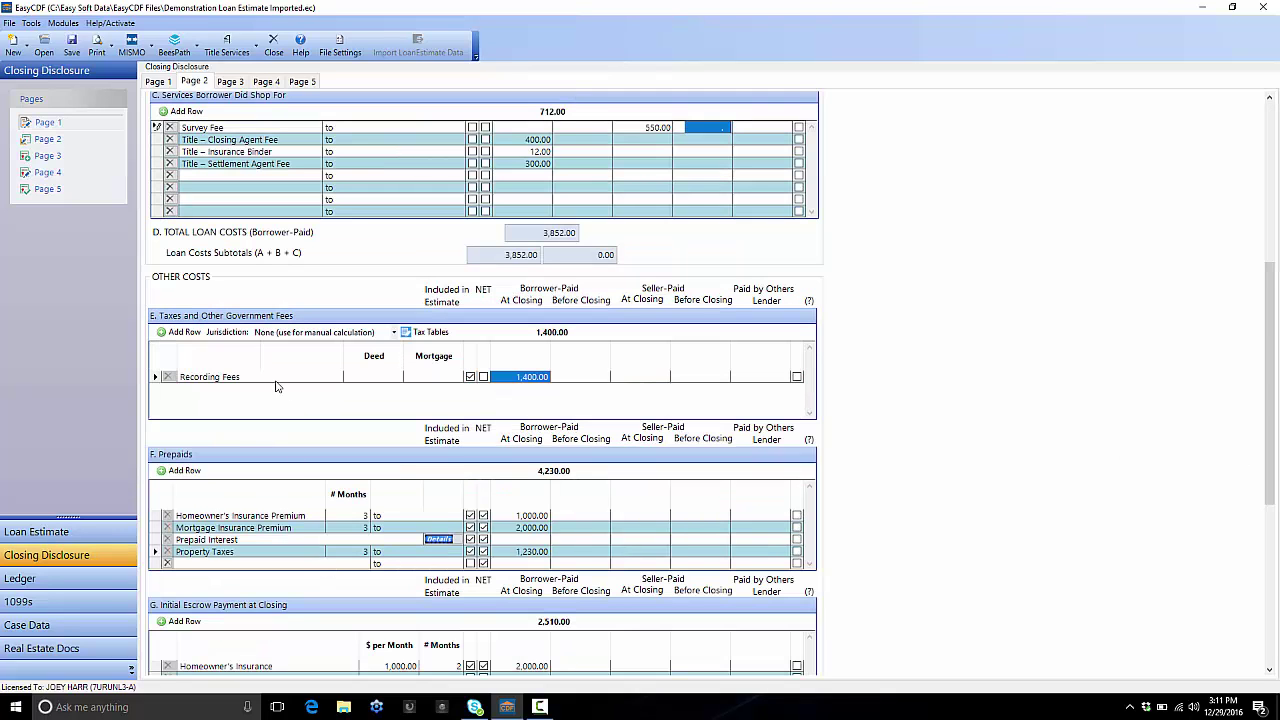
click(293, 333)
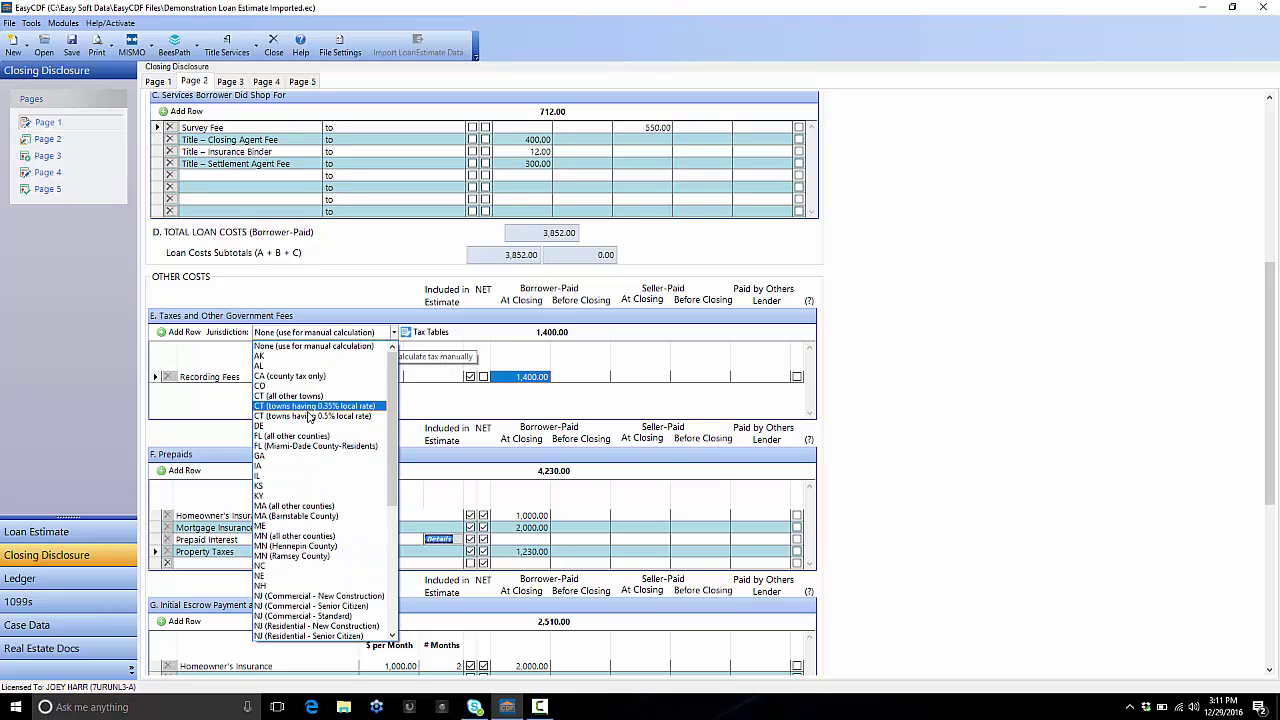
click(300, 616)
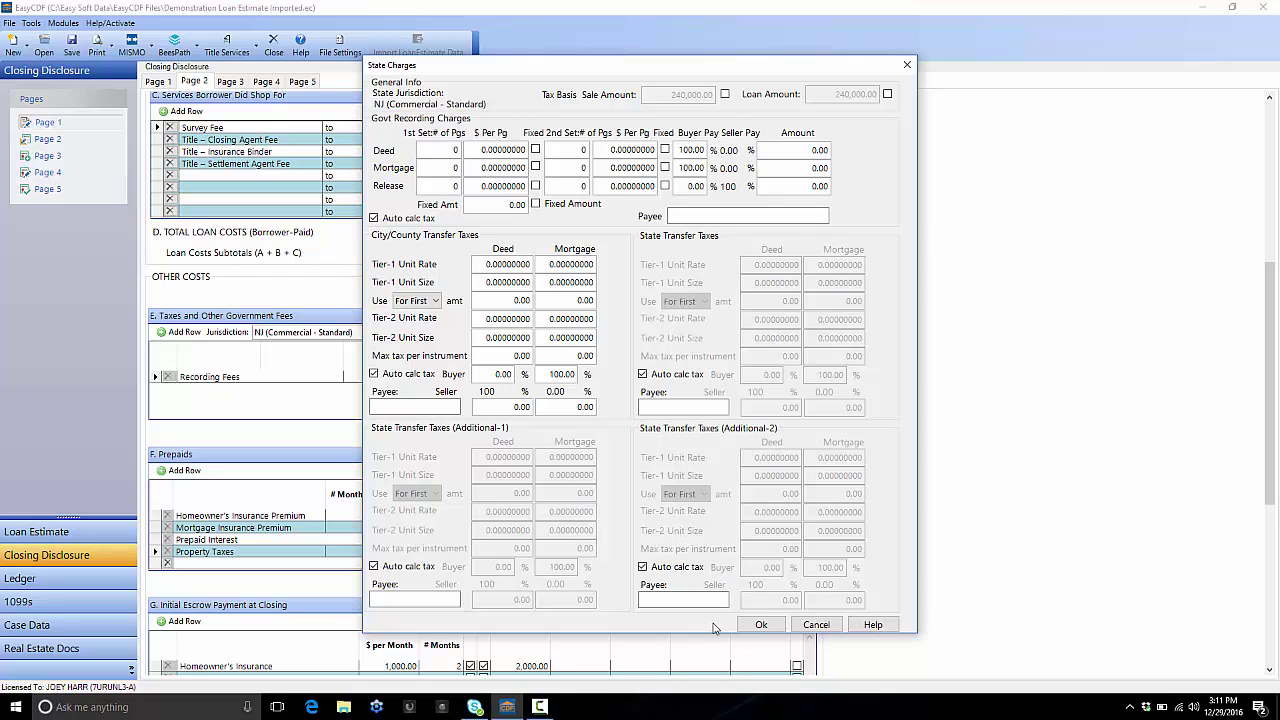
click(761, 624)
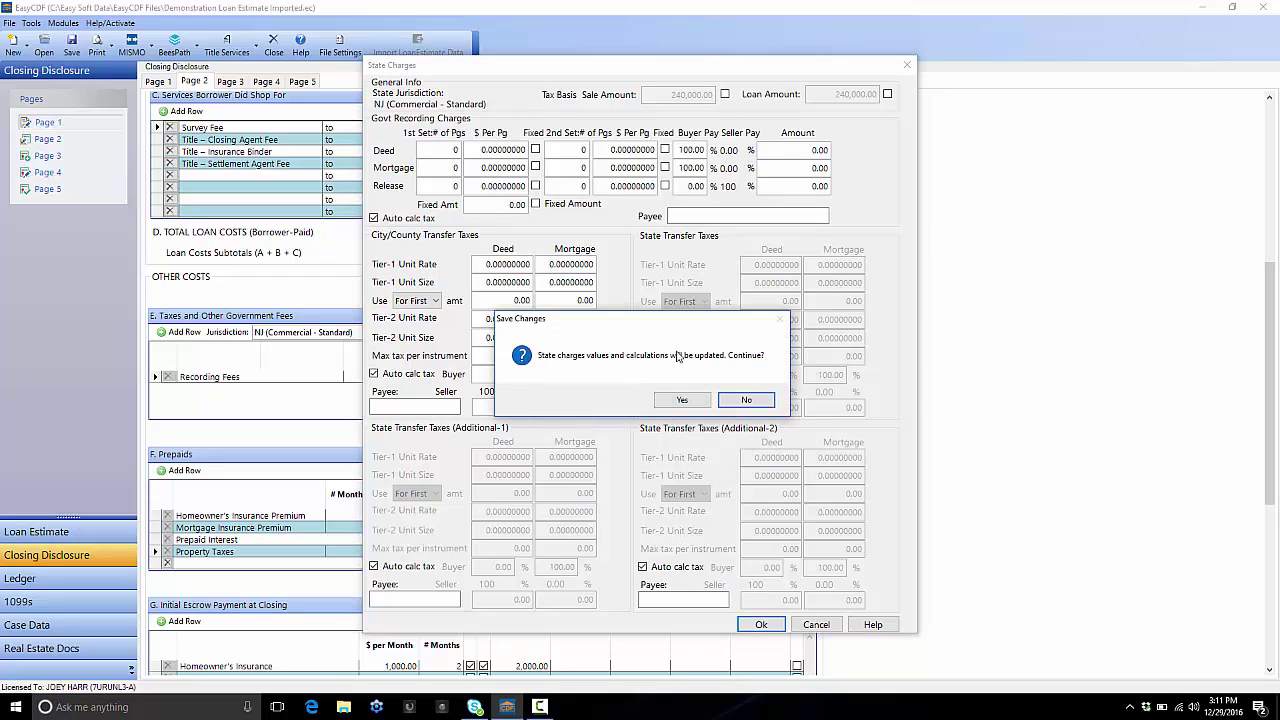
click(675, 404)
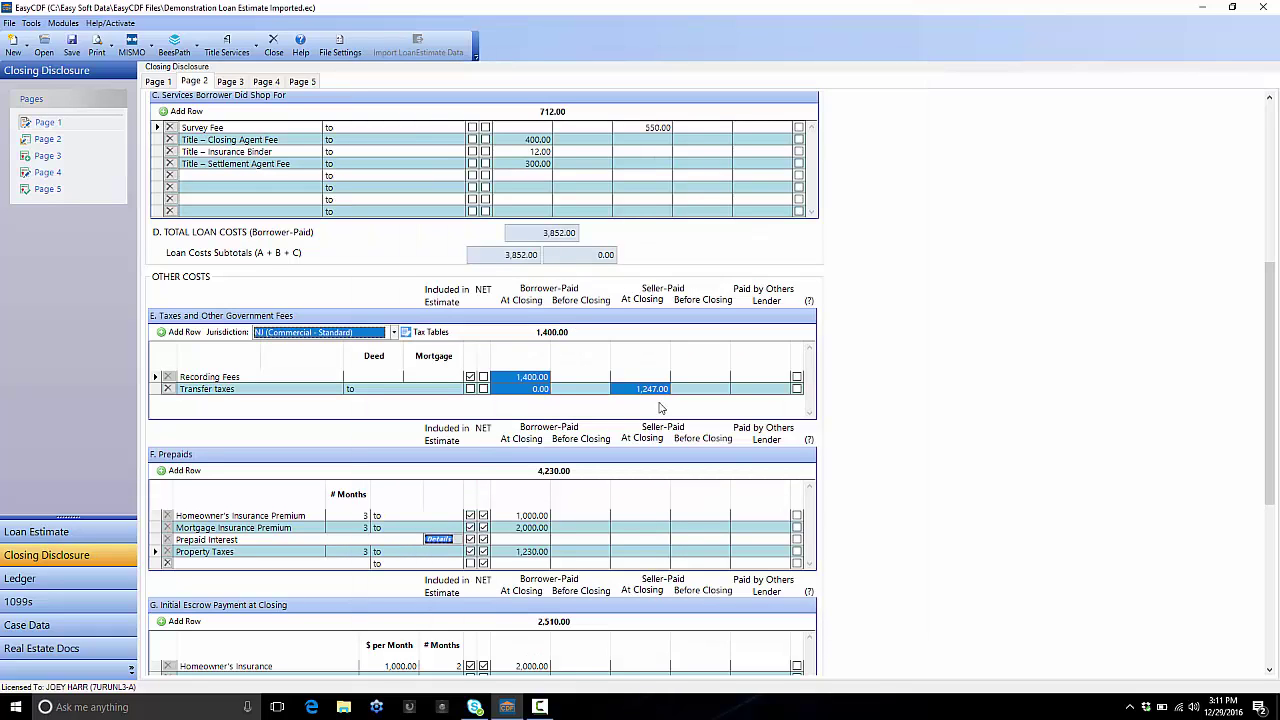
Enter 120 as the borrower-paid at-closing amount for the transfer taxes
click(409, 389)
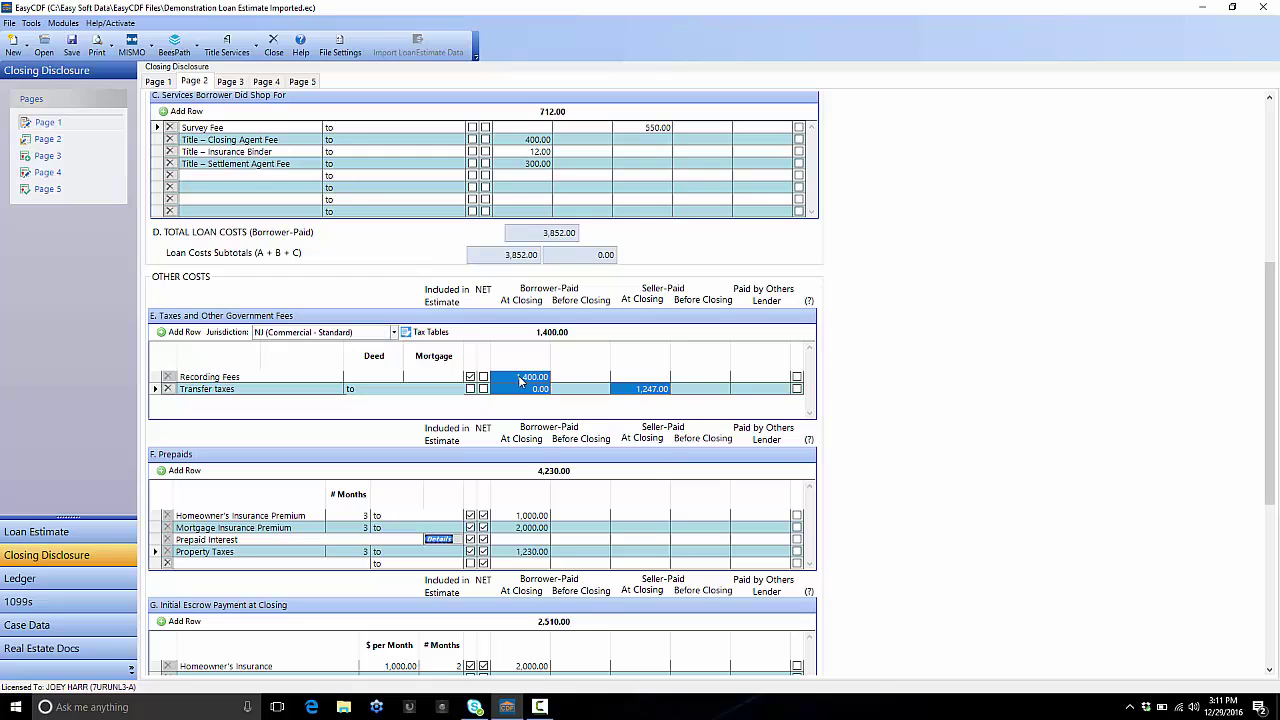
click(617, 389)
text(120)
key(Tab)
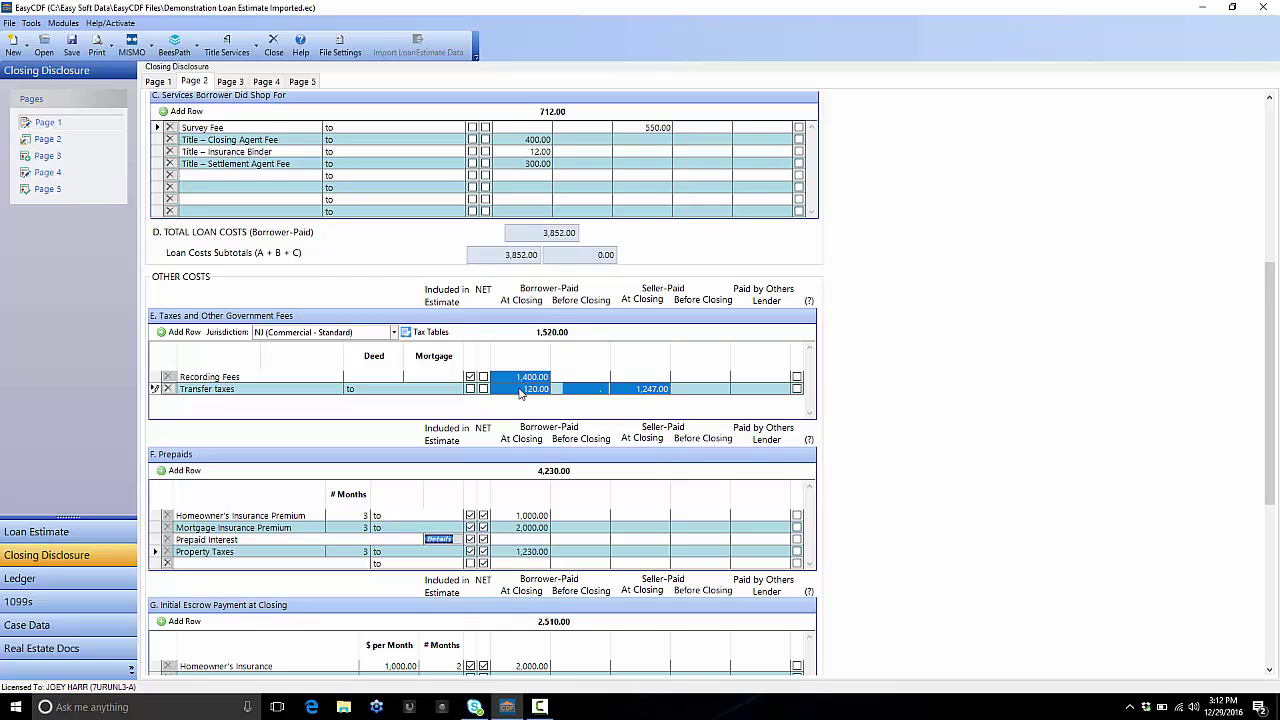
key(Tab)
key(Tab)
key(Tab)
Explain the changed Total Closing Costs in the page 3 Cash to Close table with the note "Taxes not accounted for"
click(228, 84)
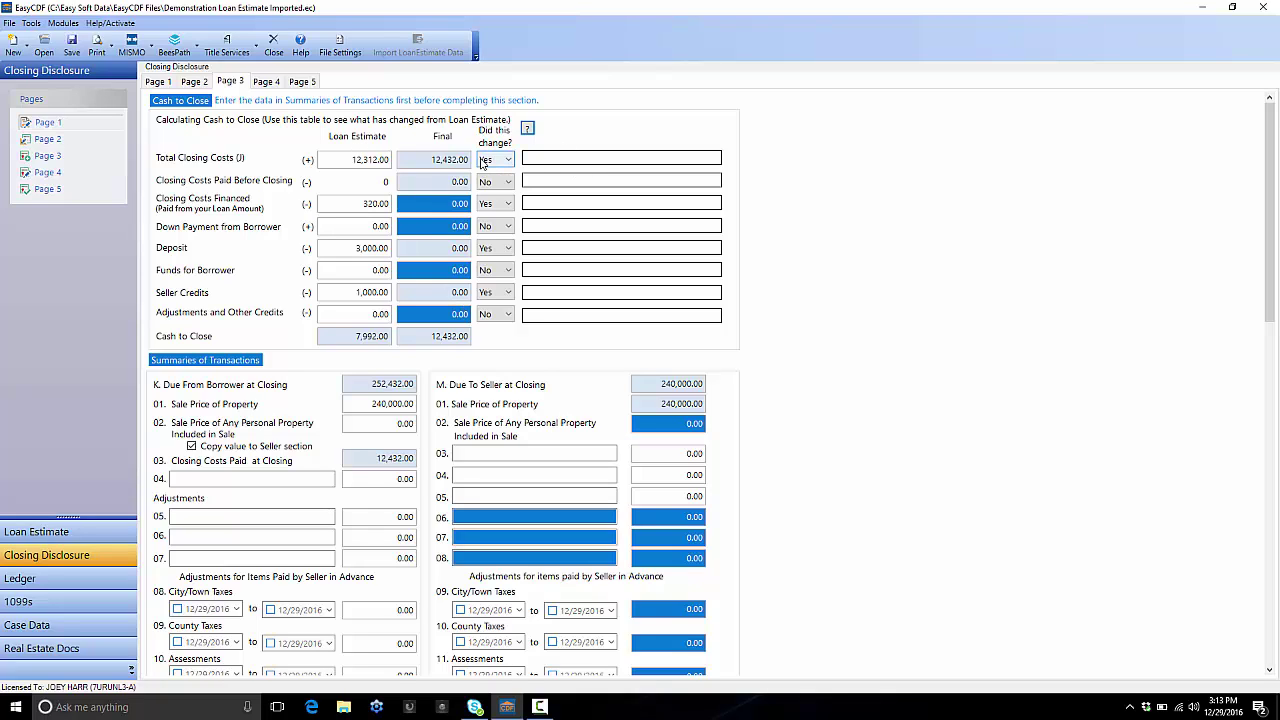
click(549, 160)
text(Taxes )
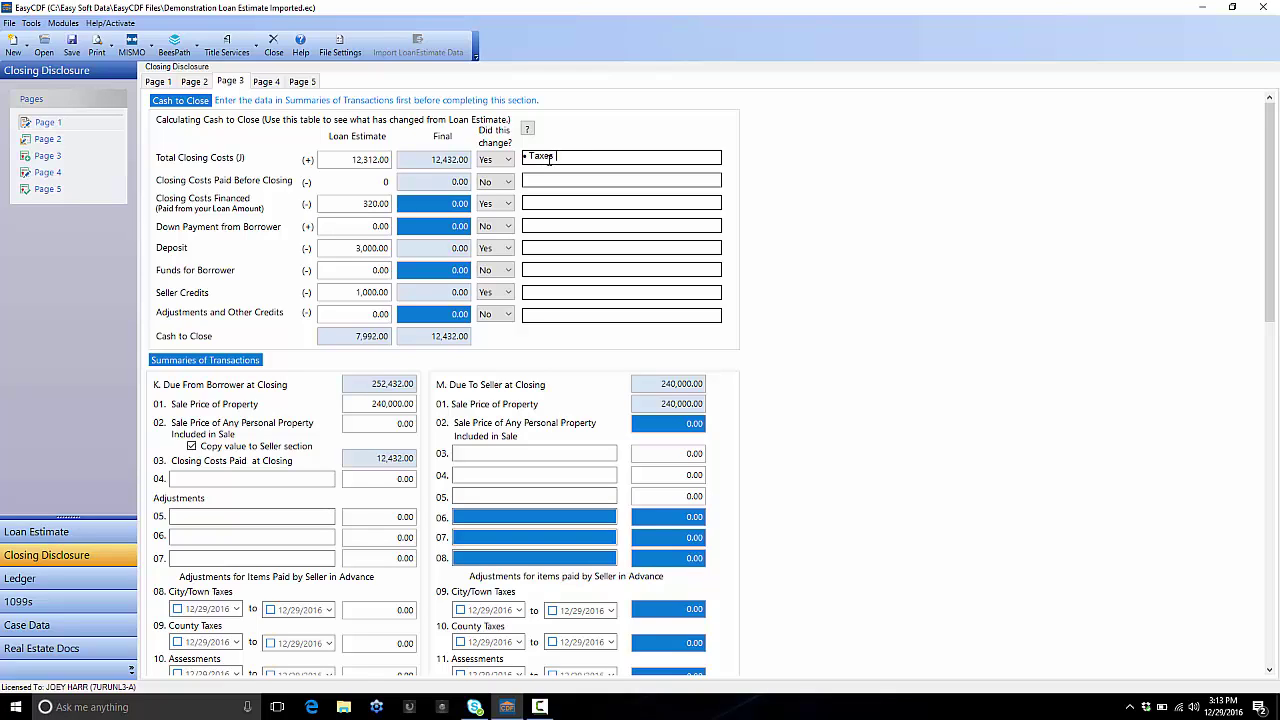
text(not accounted for)
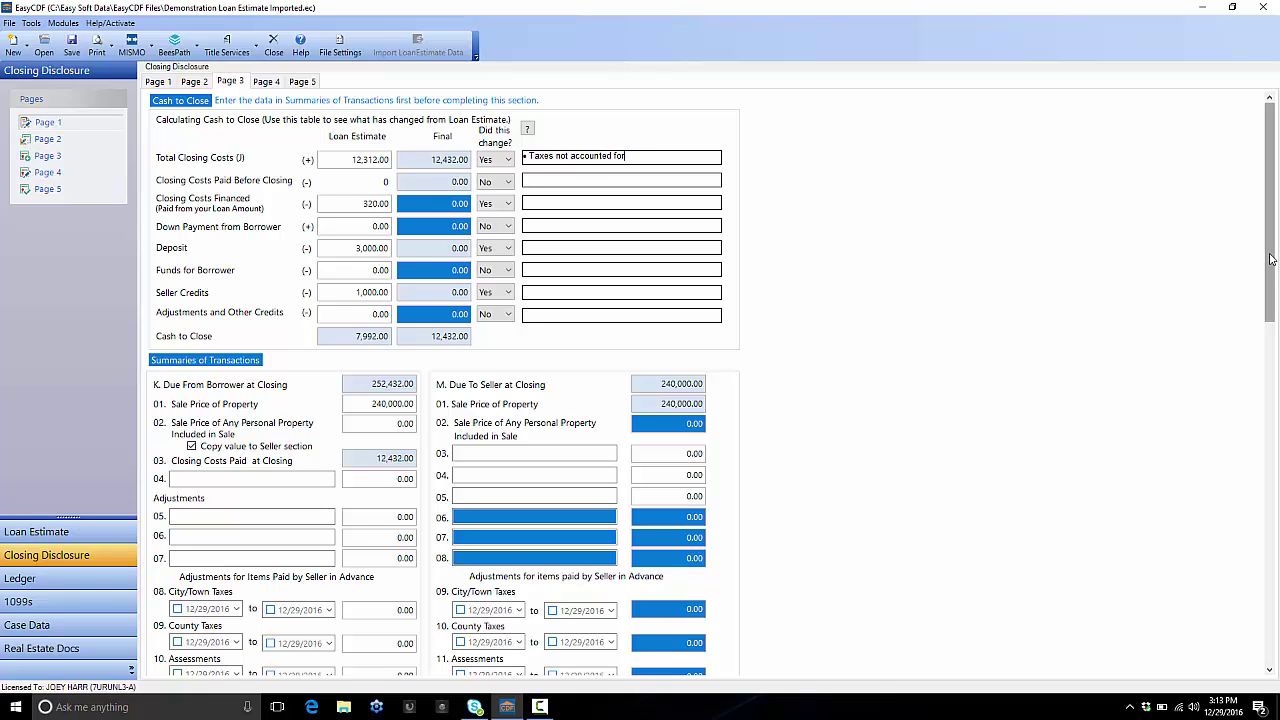
Review the Summaries of Transactions on page 3 and open the Tax Proration tool
drag(1271, 258, 1268, 356)
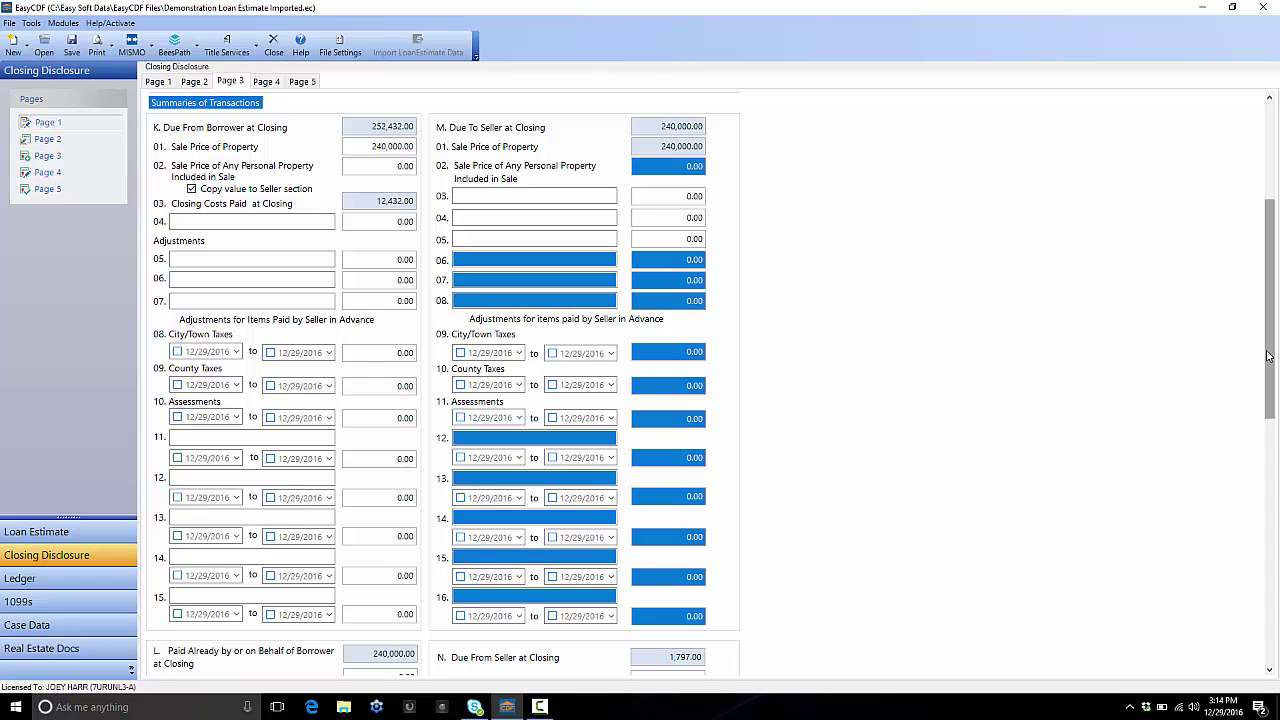
click(29, 23)
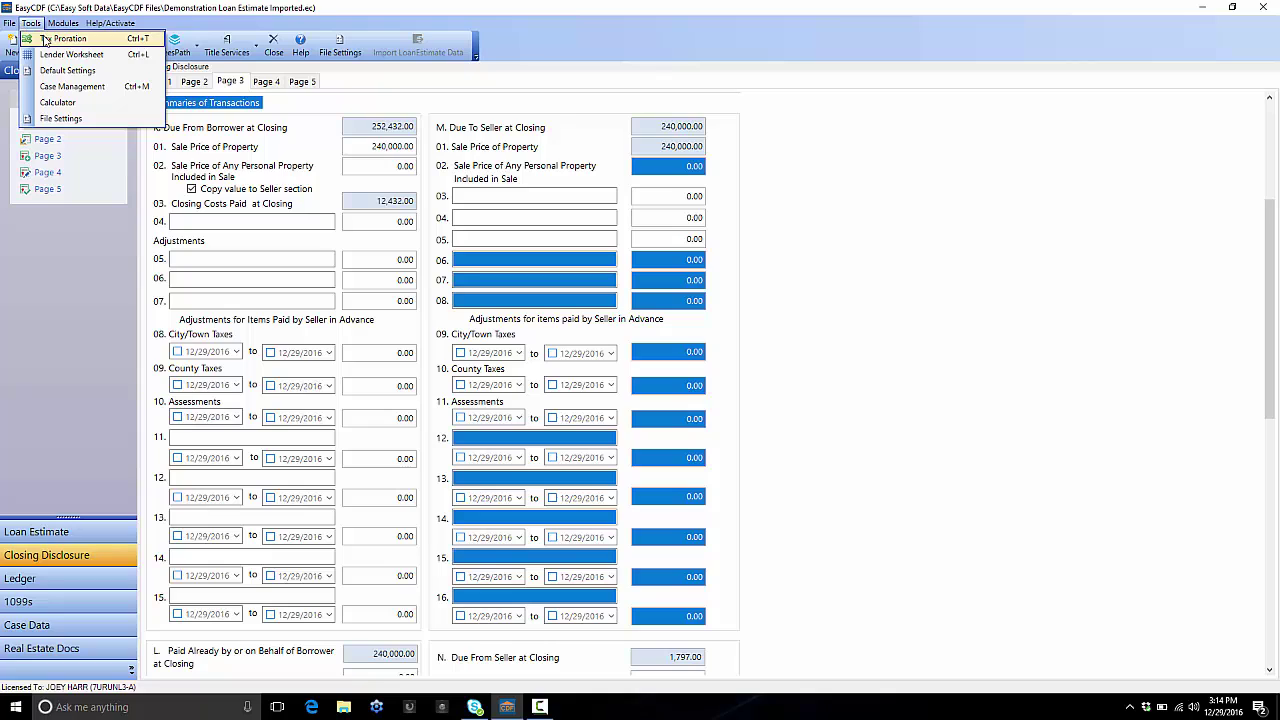
click(45, 40)
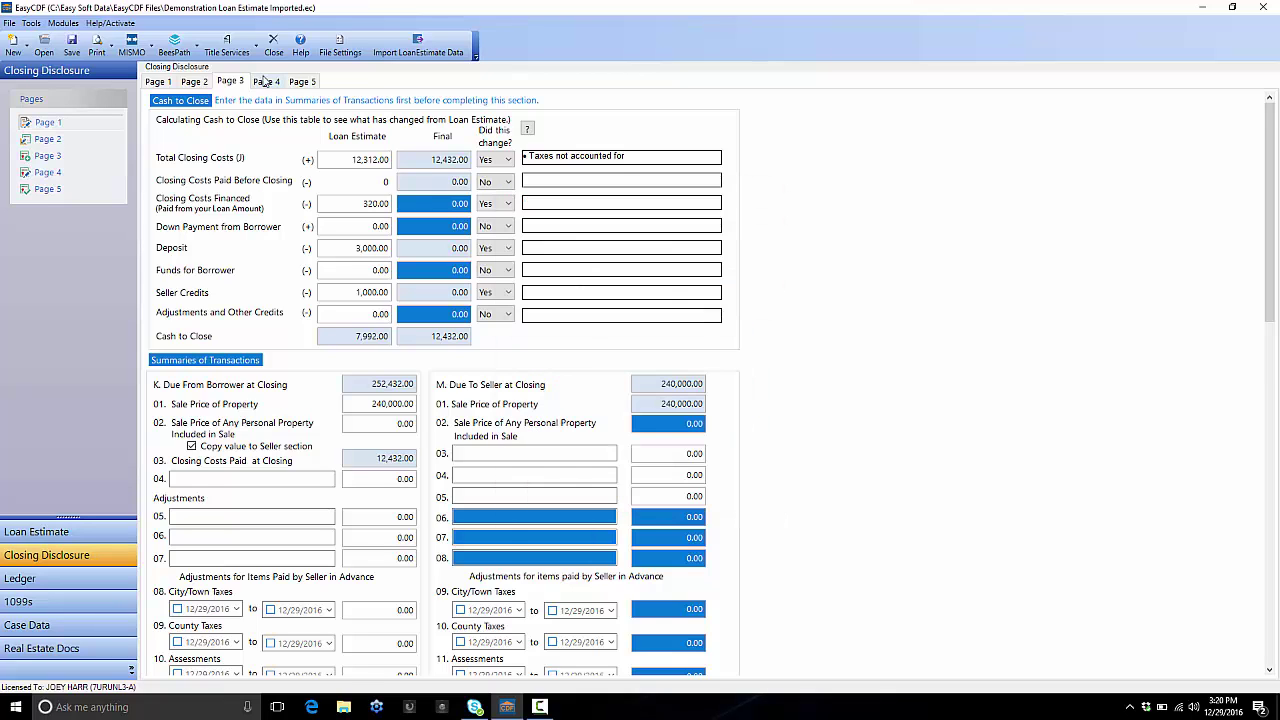
Review the loan disclosures and escrow account on page 4, plus the loan calculations and contact information on page 5
click(264, 81)
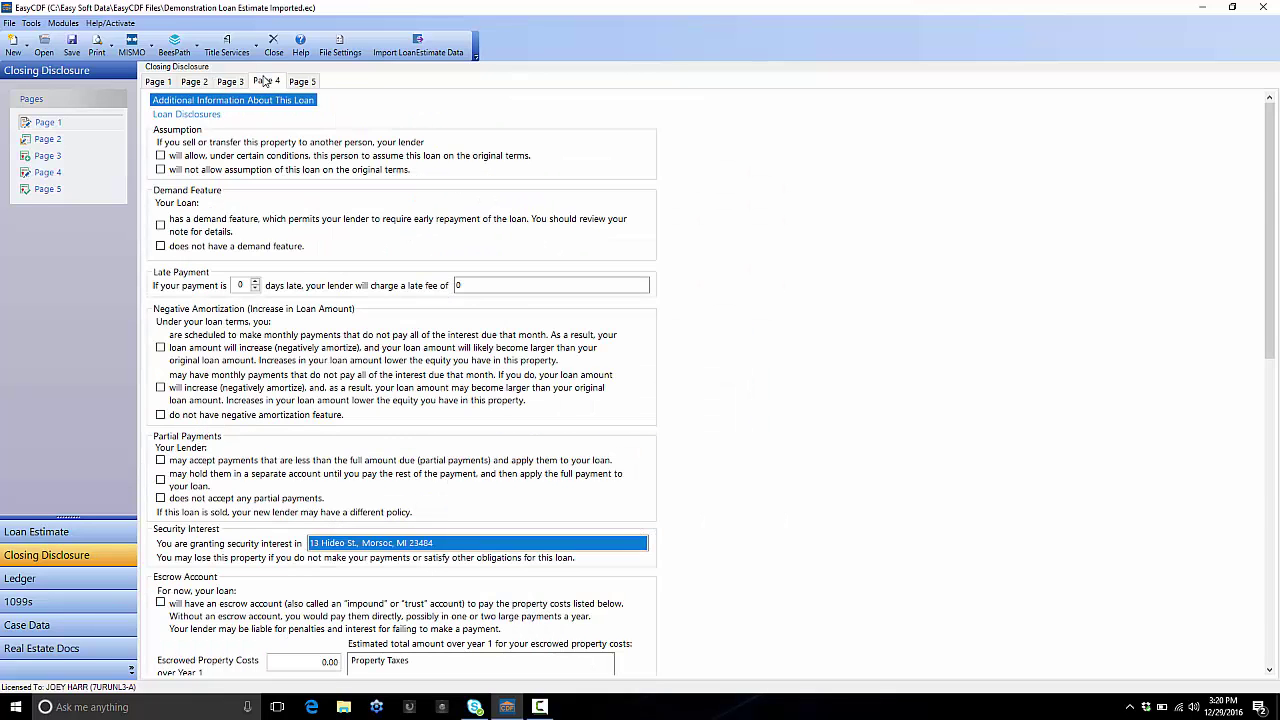
click(292, 86)
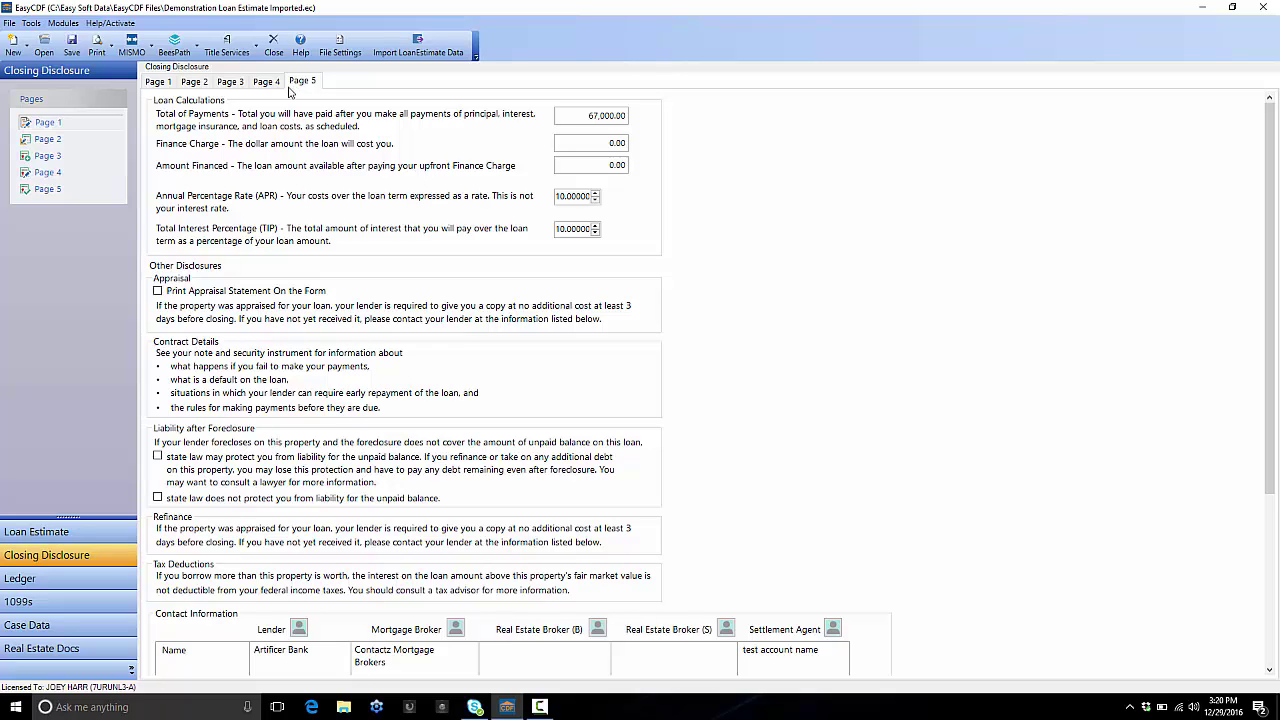
click(266, 82)
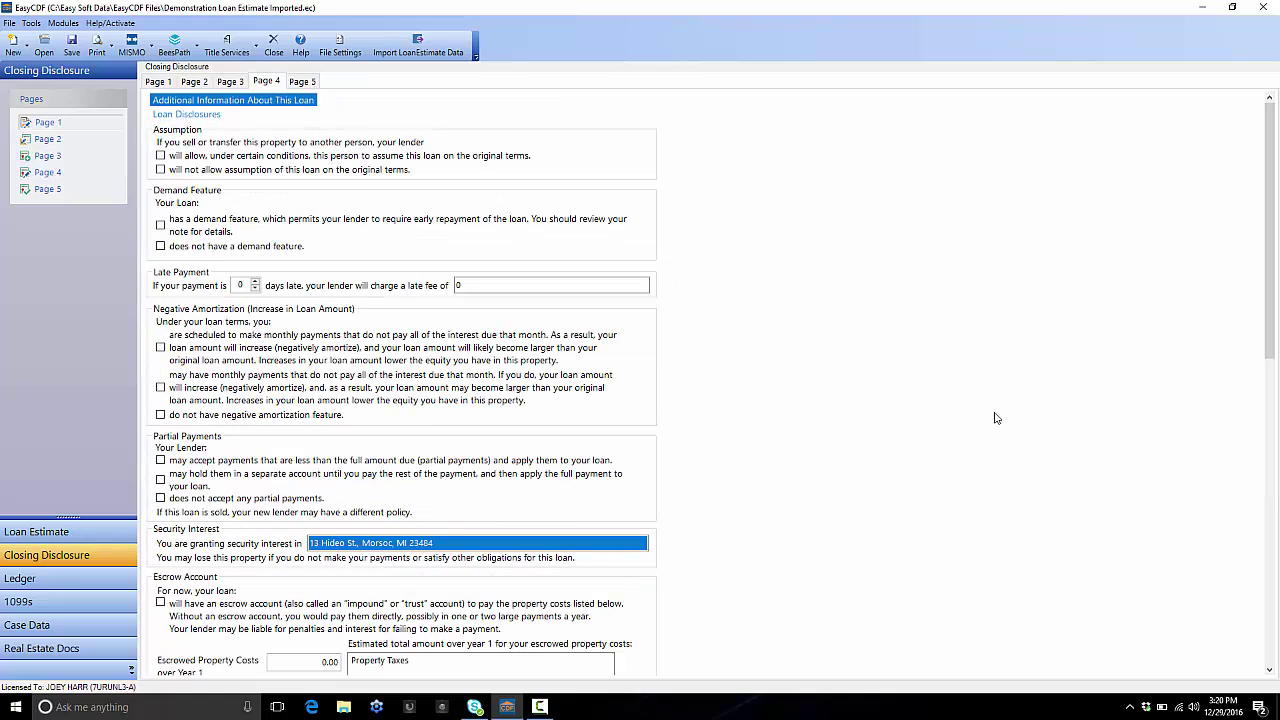
drag(1270, 251, 1270, 435)
click(302, 82)
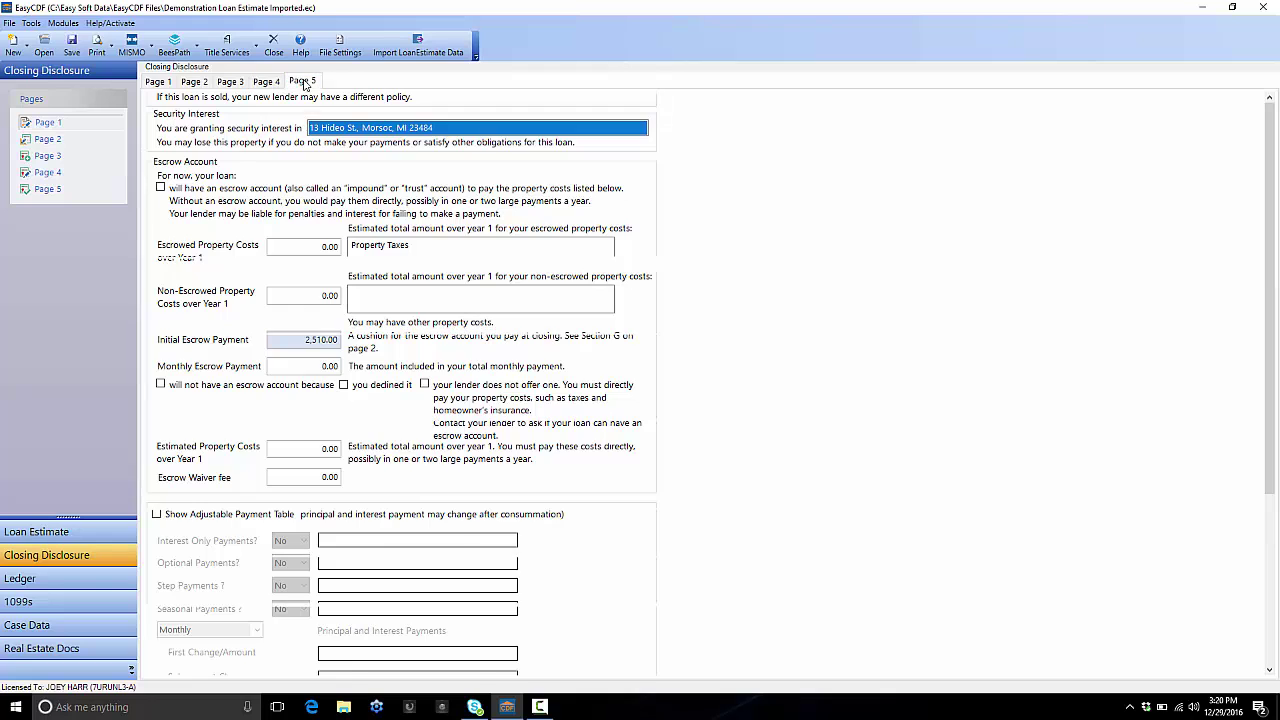
drag(1271, 268, 1270, 435)
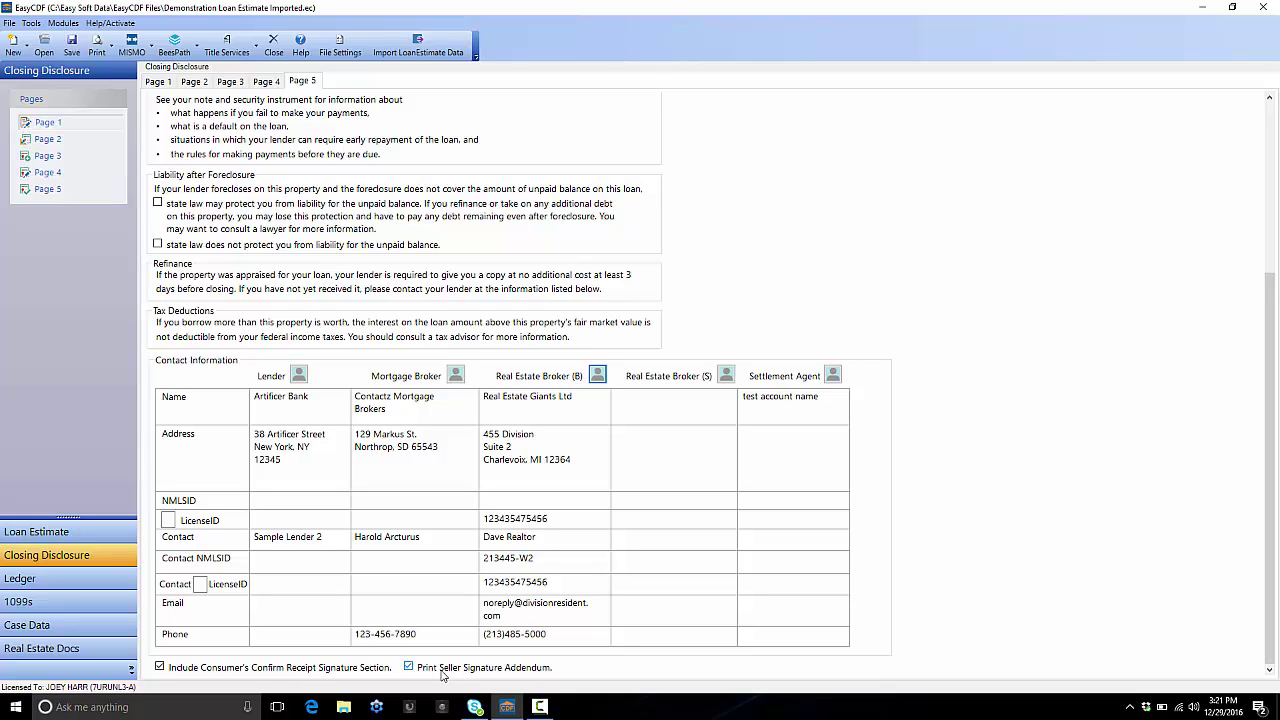
Preview the CDF-Seller print version of the Closing Disclosure through to its Seller Addendum, and close the preview
click(104, 44)
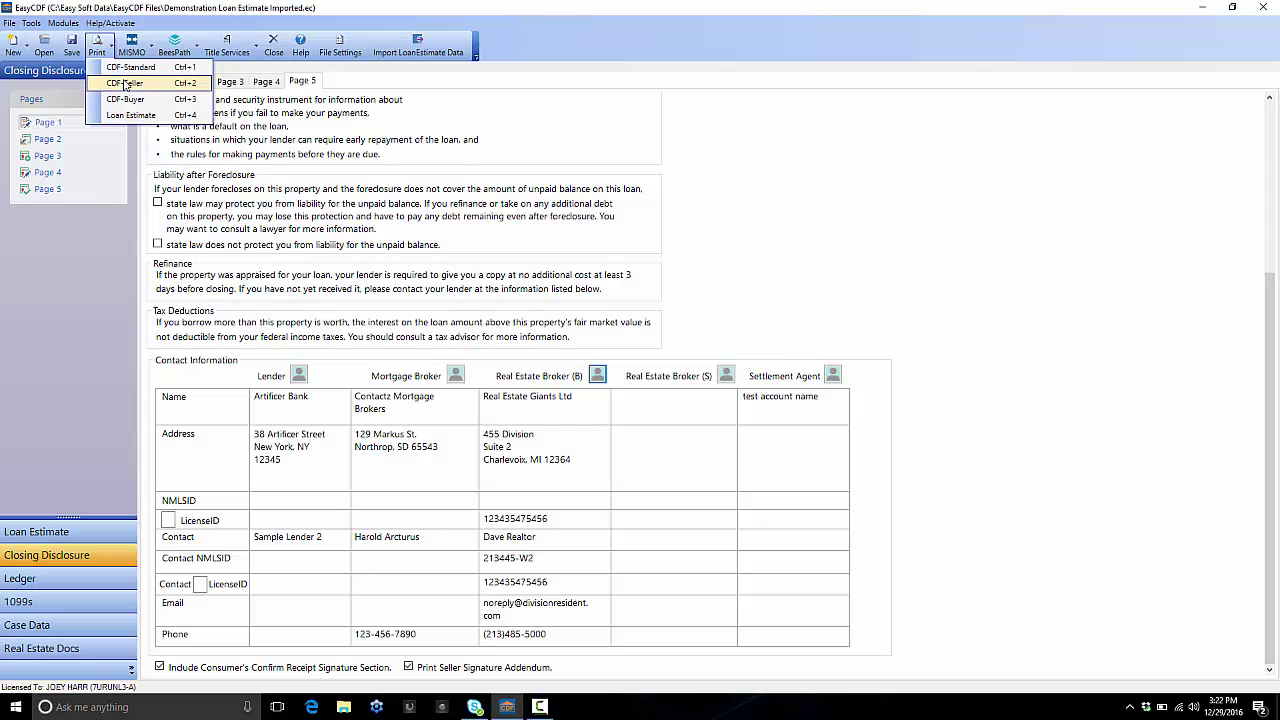
click(125, 84)
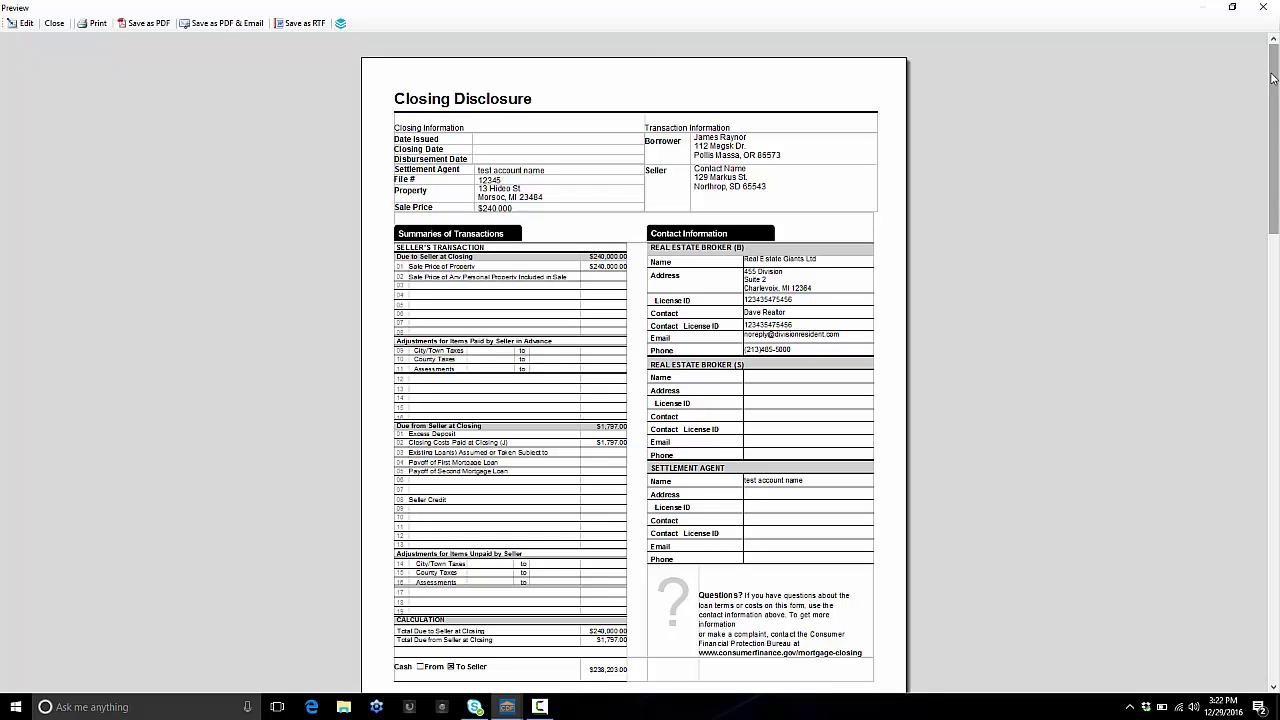
drag(1272, 78, 1229, 519)
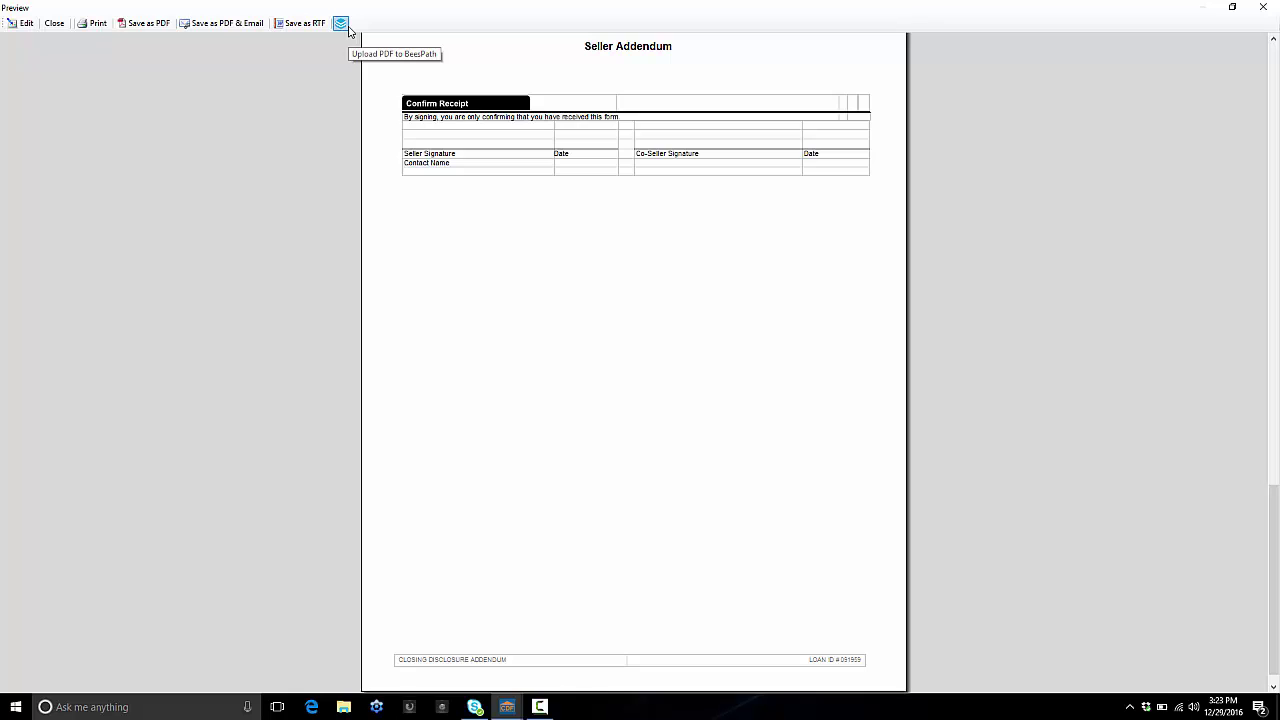
click(54, 24)
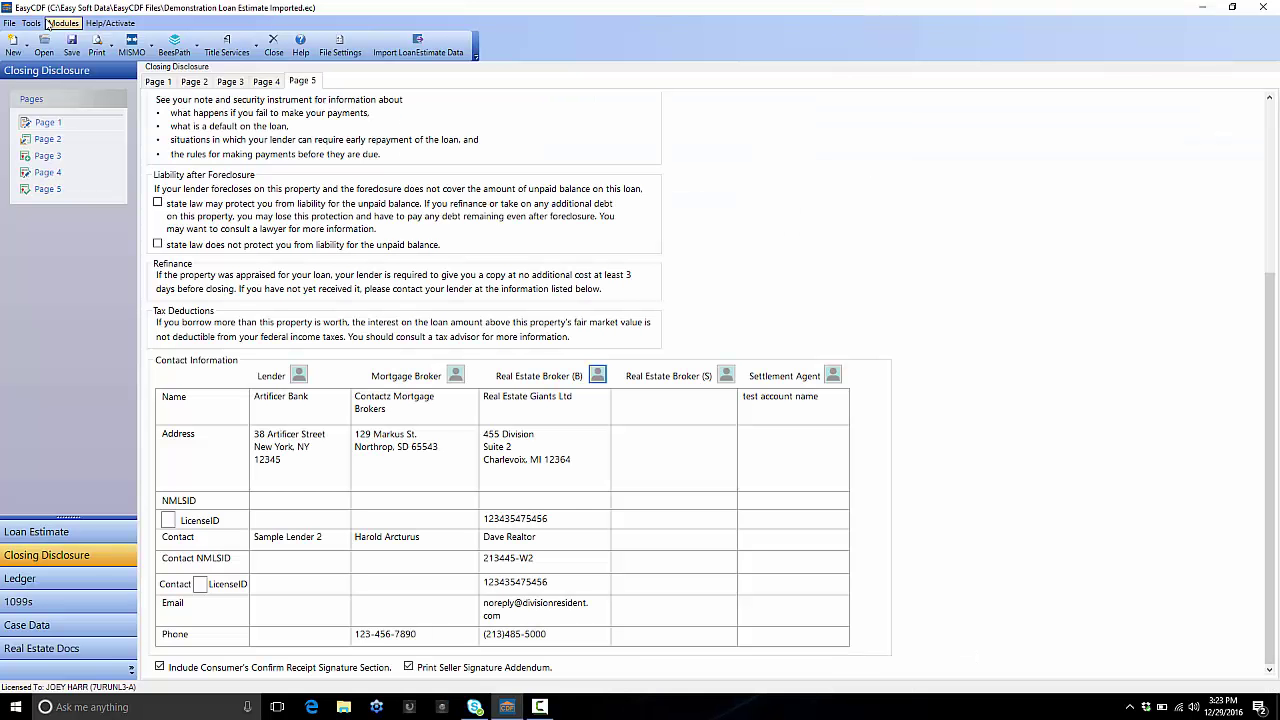
Open the Ledger and select the Appraisal Fee, Credit Report Fee and Title – Settlement Agent Fee payments
click(60, 578)
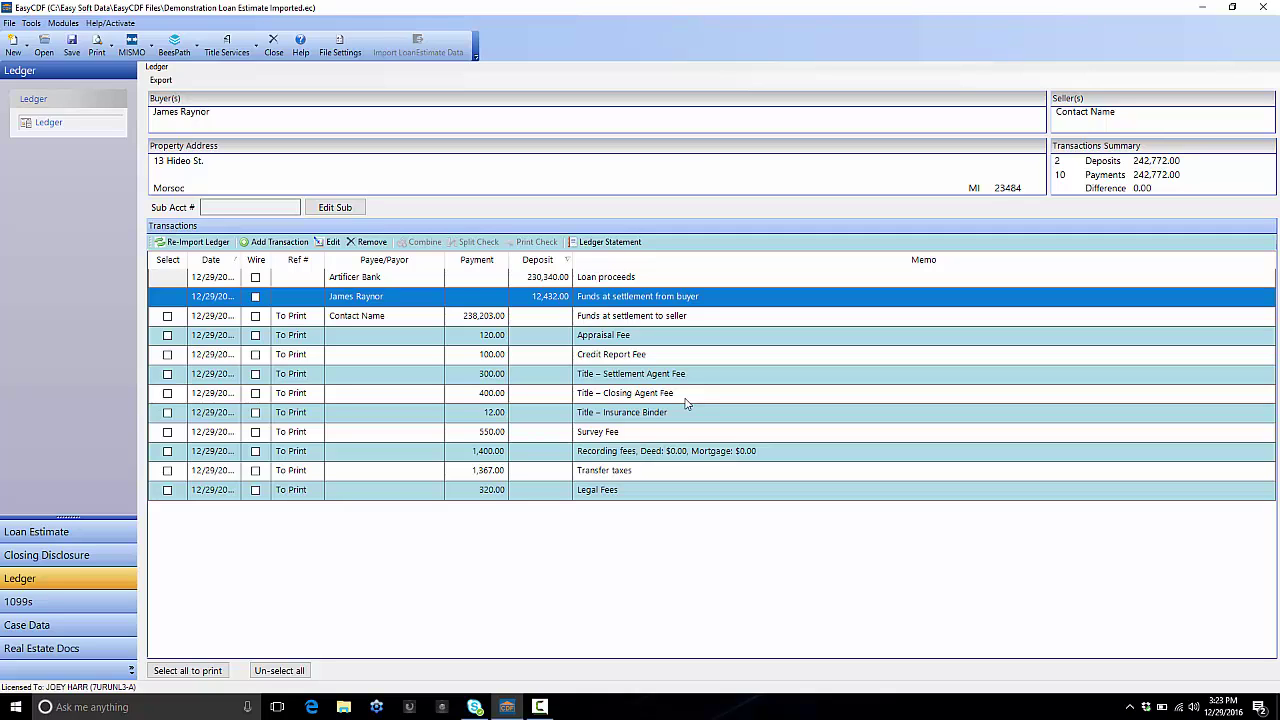
click(167, 335)
click(167, 354)
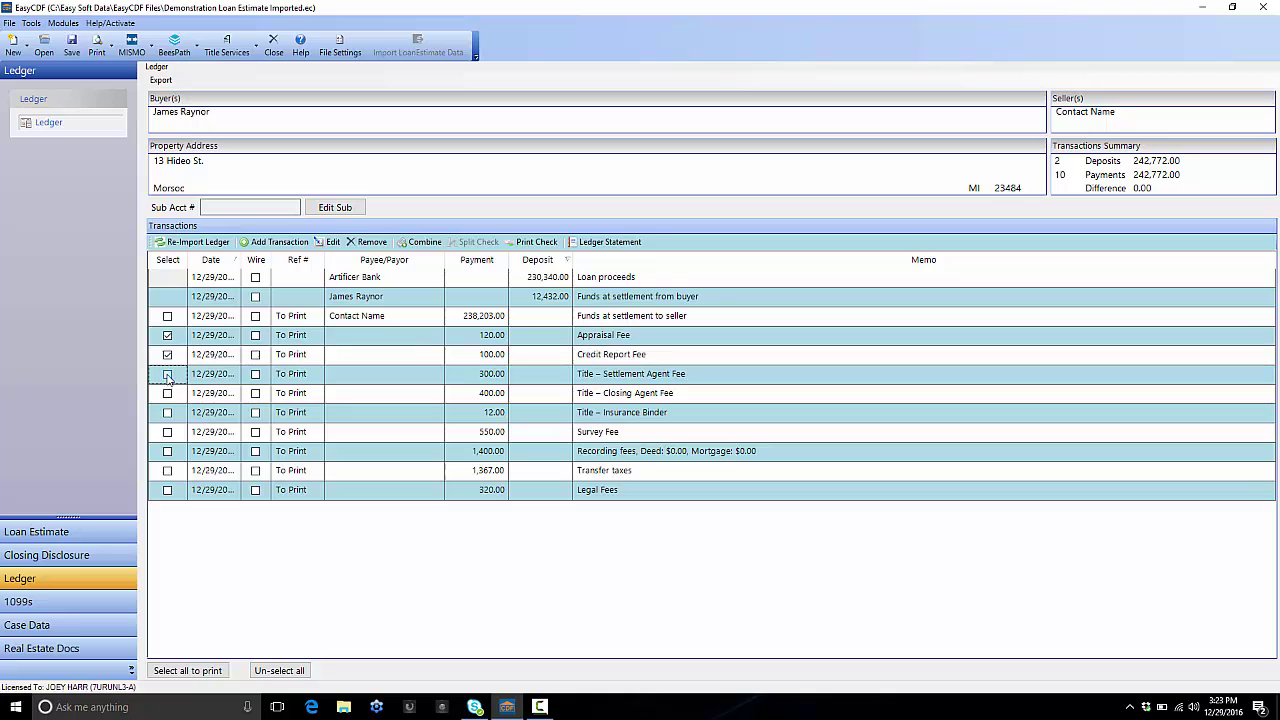
click(167, 374)
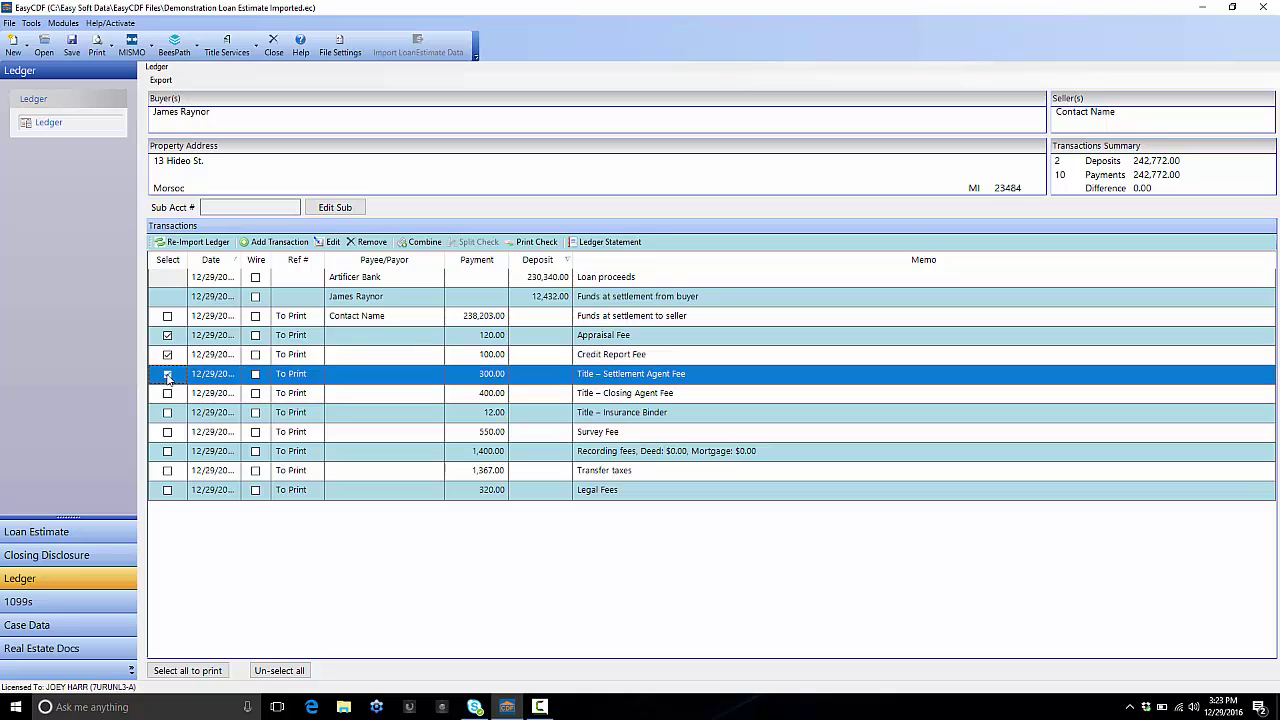
Examine the starting check number, printer and input tray options for printing the seller's funds-at-settlement check
click(536, 242)
click(584, 292)
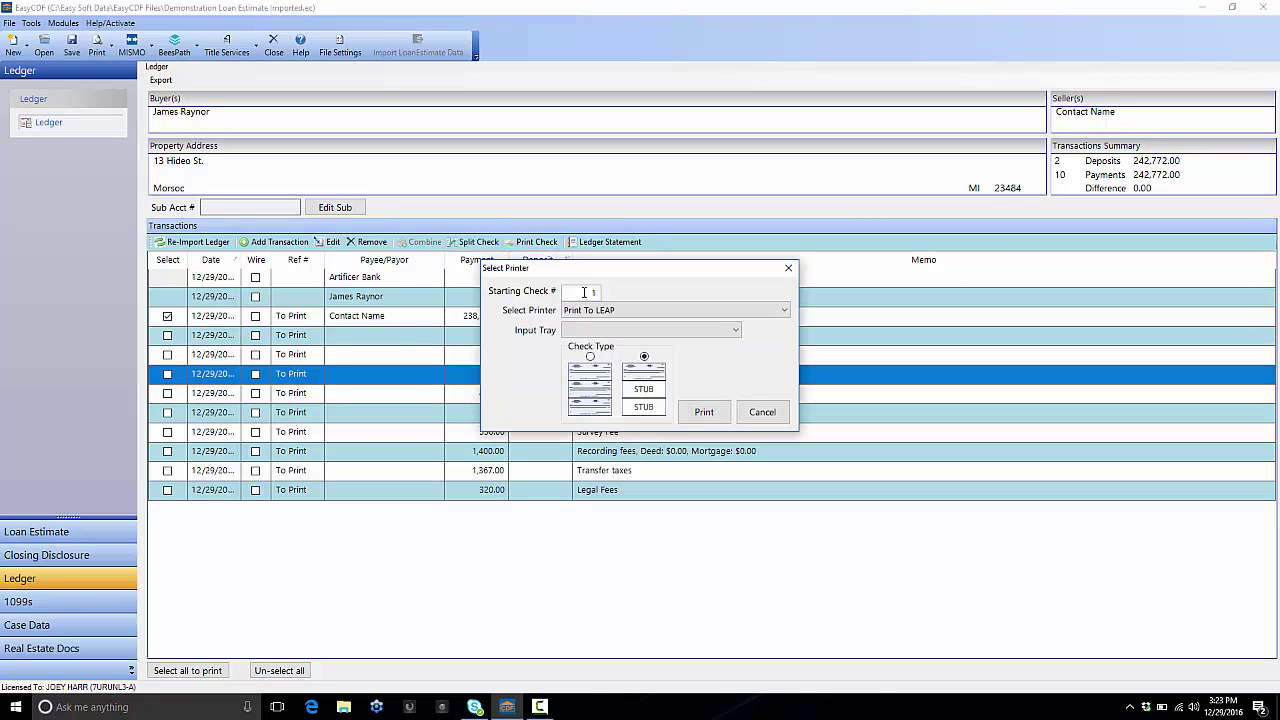
click(612, 314)
click(610, 331)
click(721, 418)
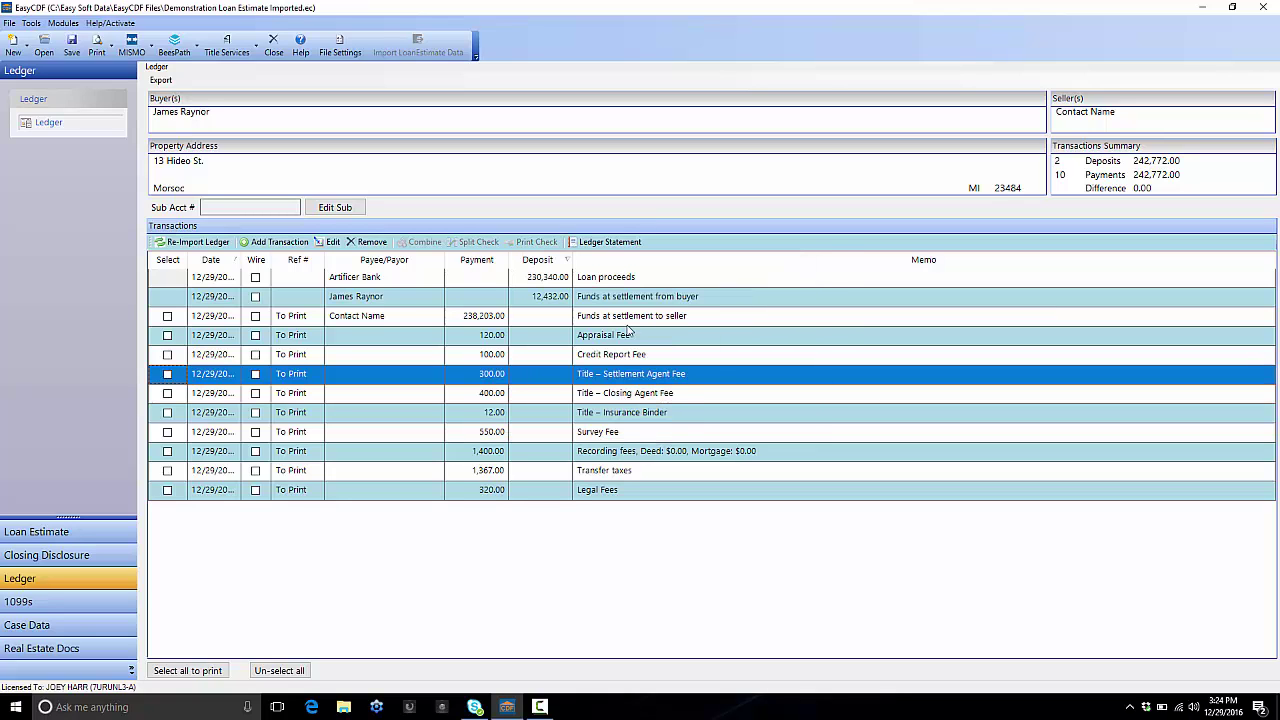
Prepare the 1099-S from the purchase file and add a second seller form to it
click(57, 604)
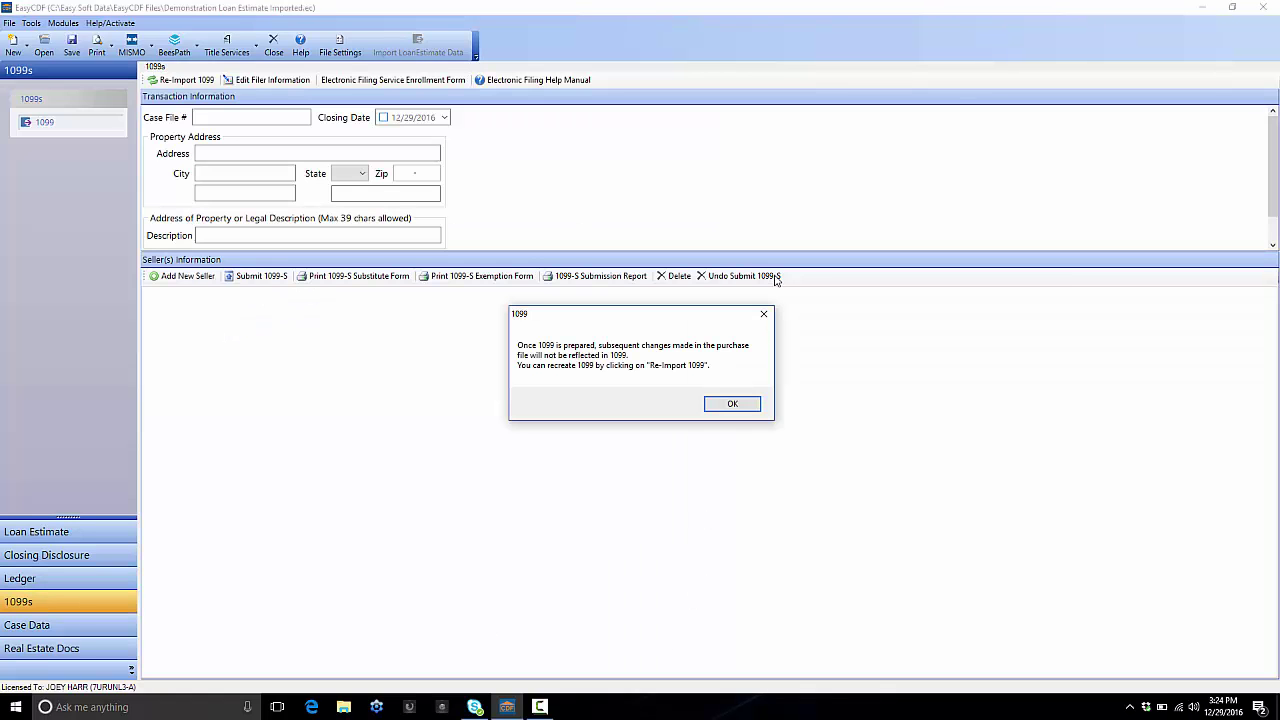
click(732, 404)
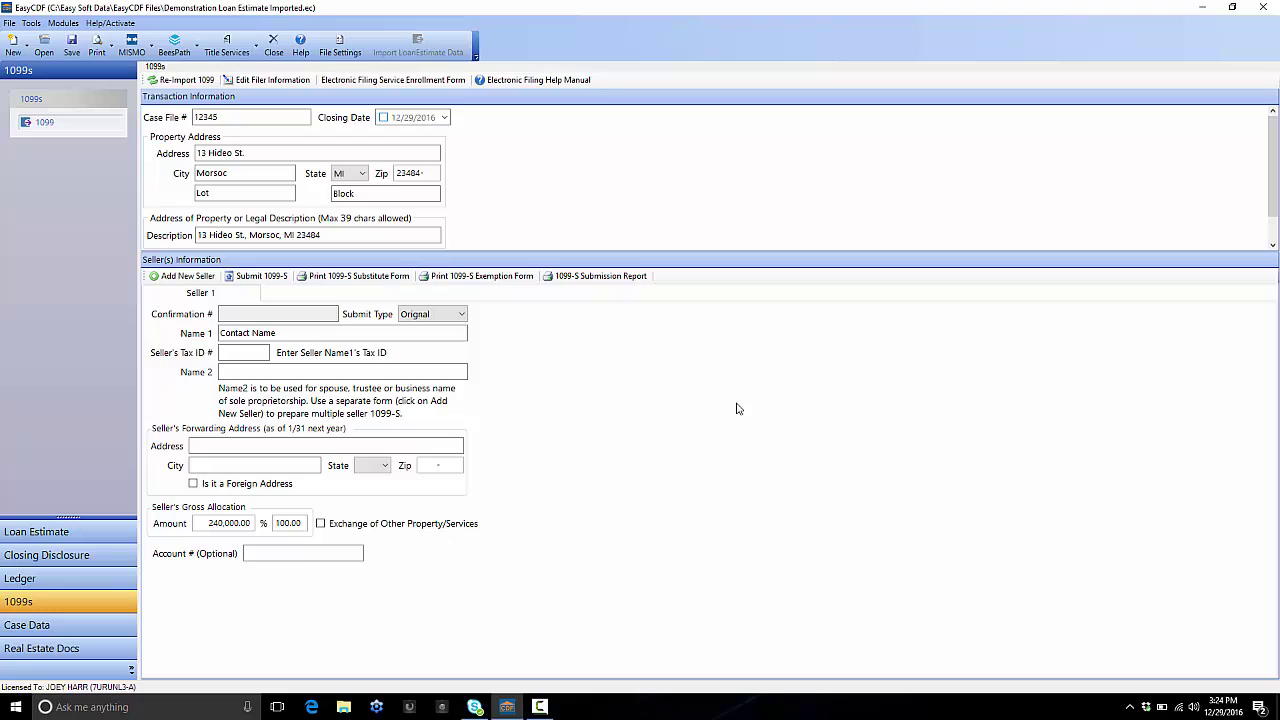
click(178, 277)
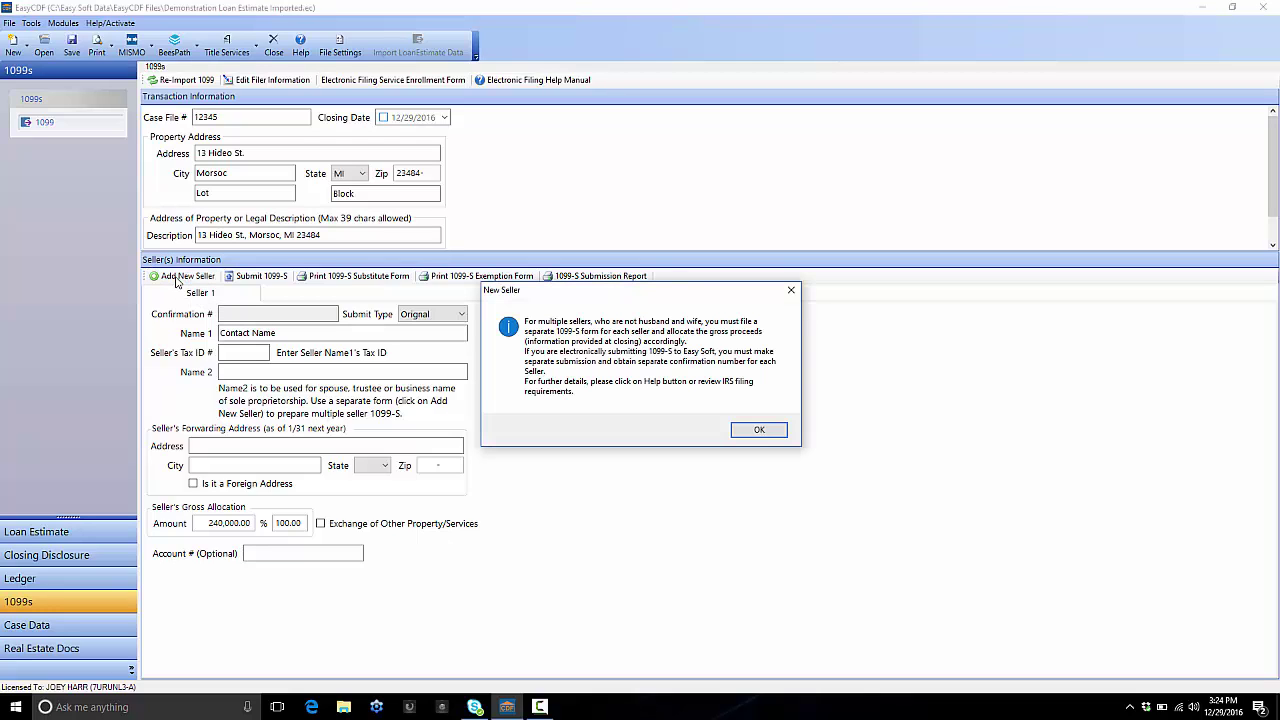
click(765, 431)
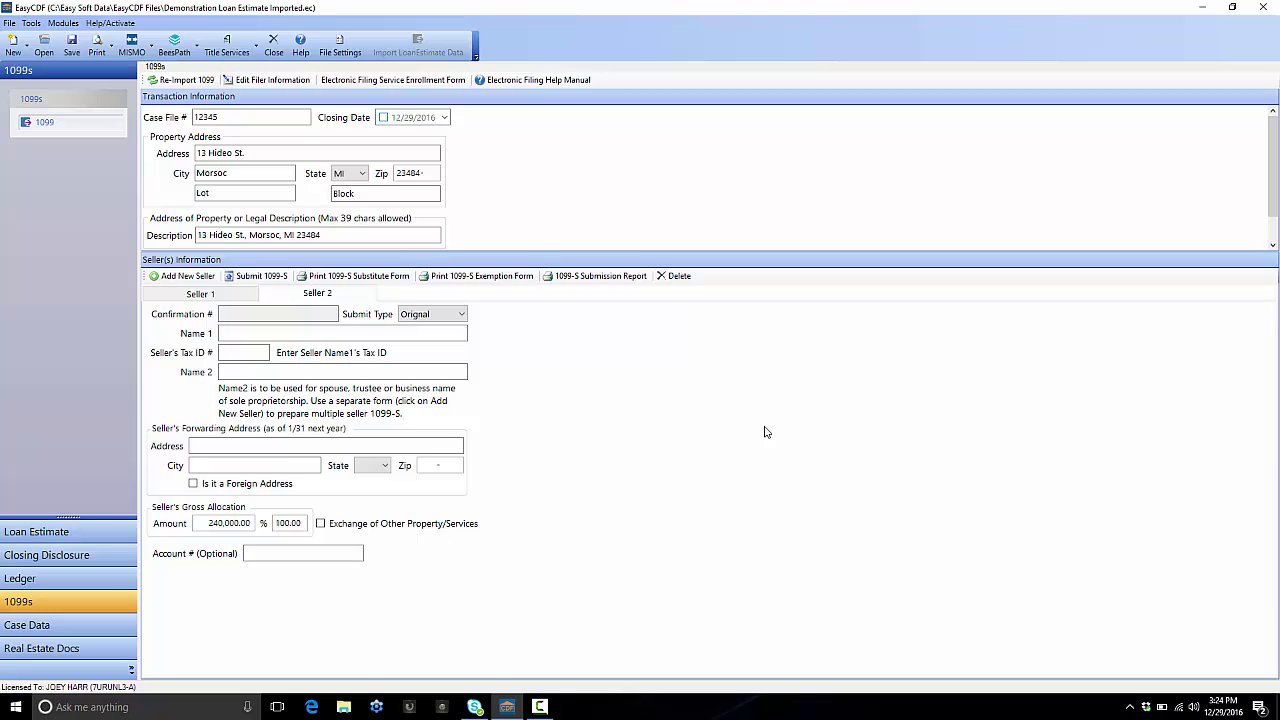
Look through the Case Data general info, buyer/grantee and seller/grantor details
click(96, 627)
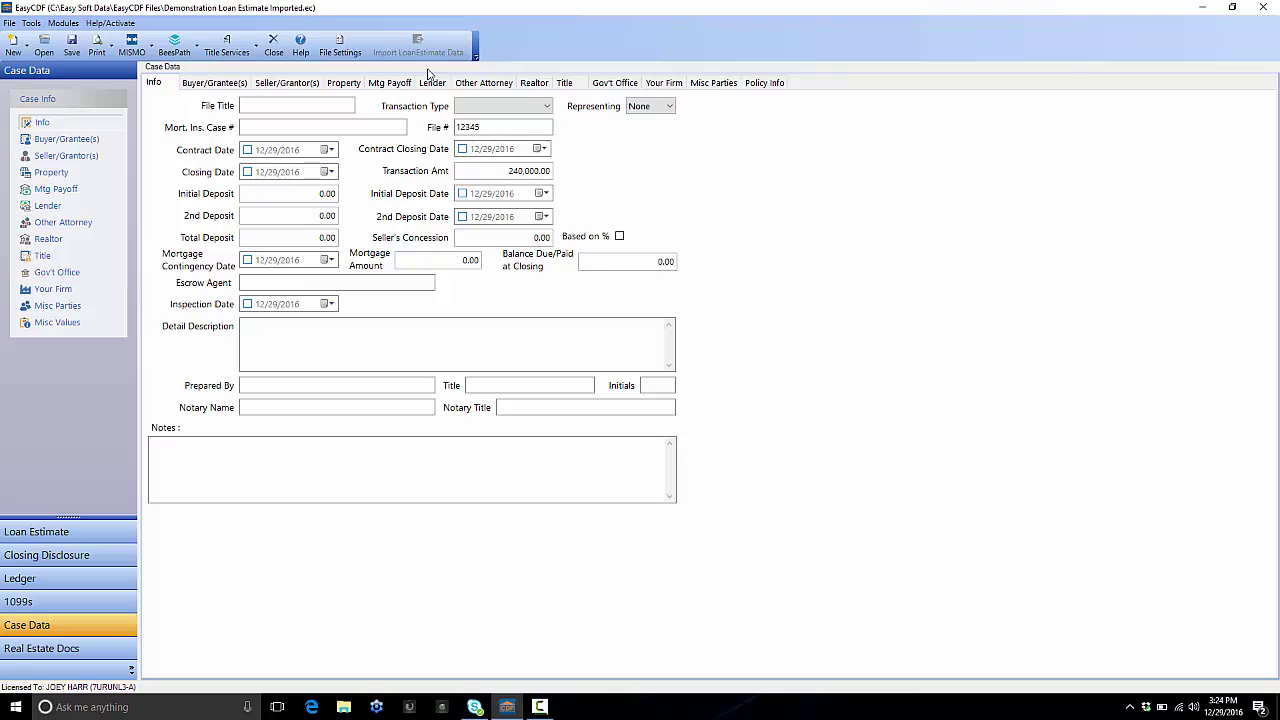
click(215, 86)
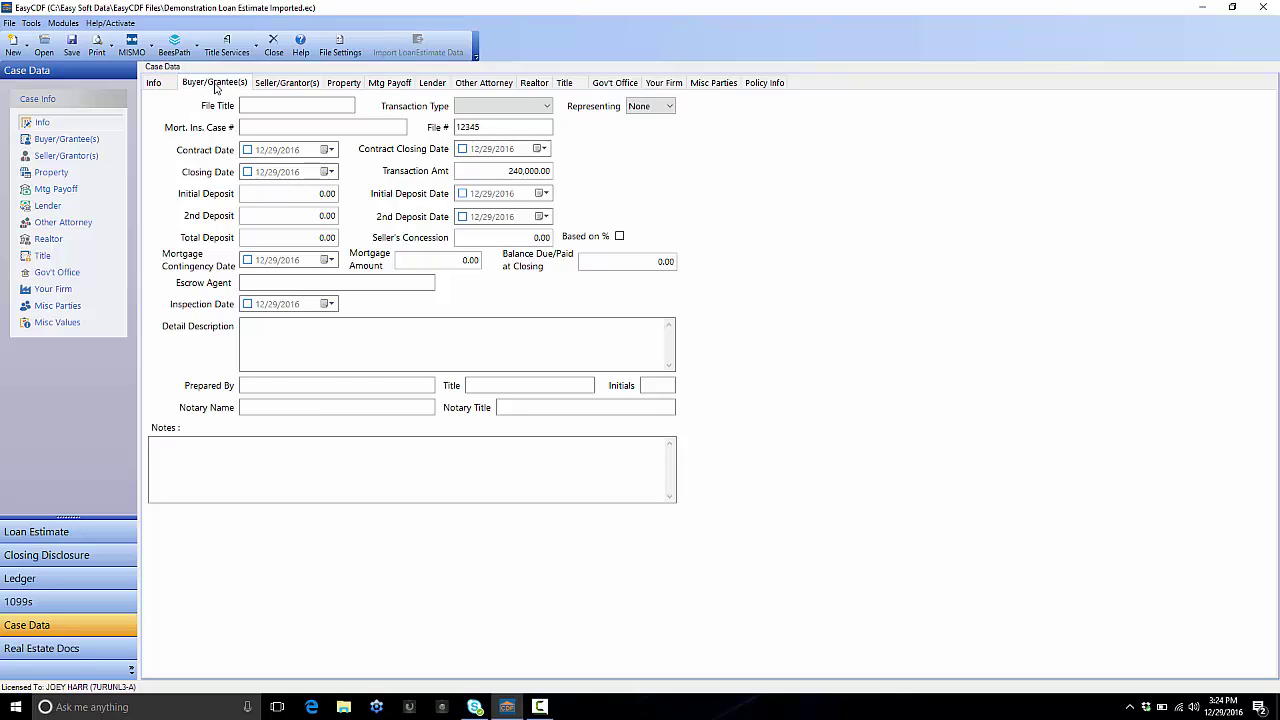
click(276, 86)
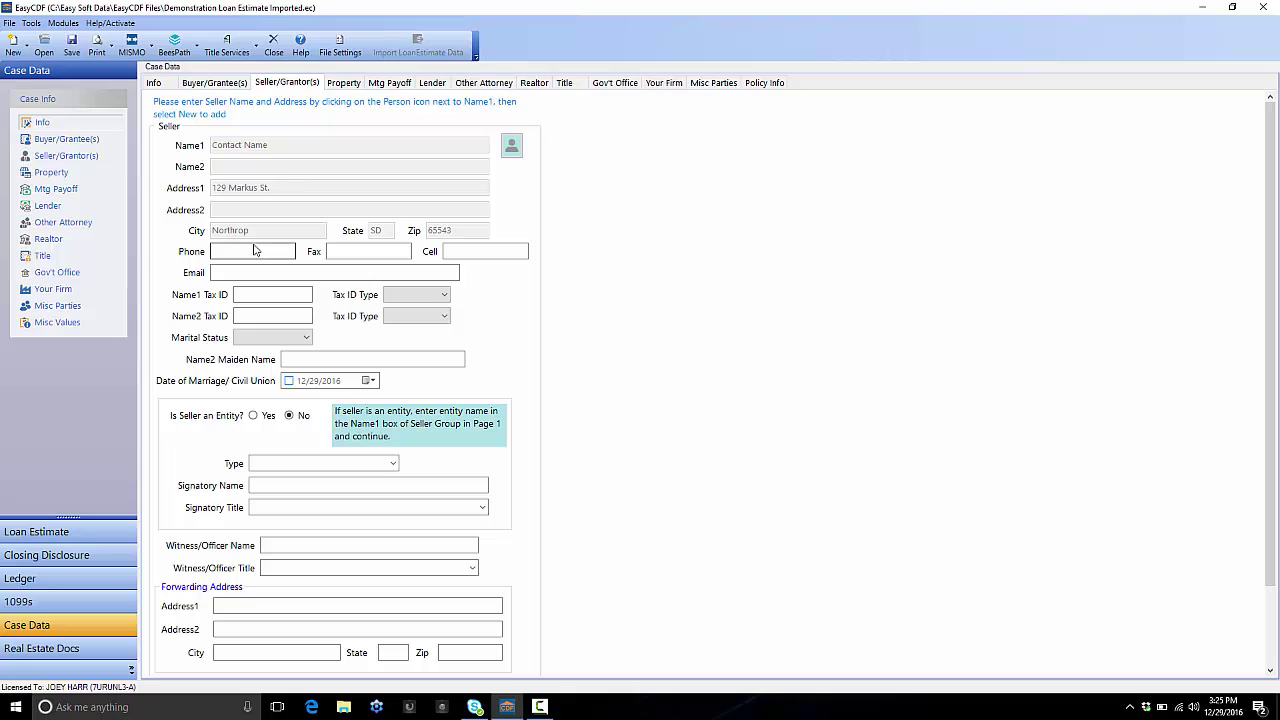
Open the Driveway Easement template from the Common contracts in Real Estate Docs and read through it
click(30, 647)
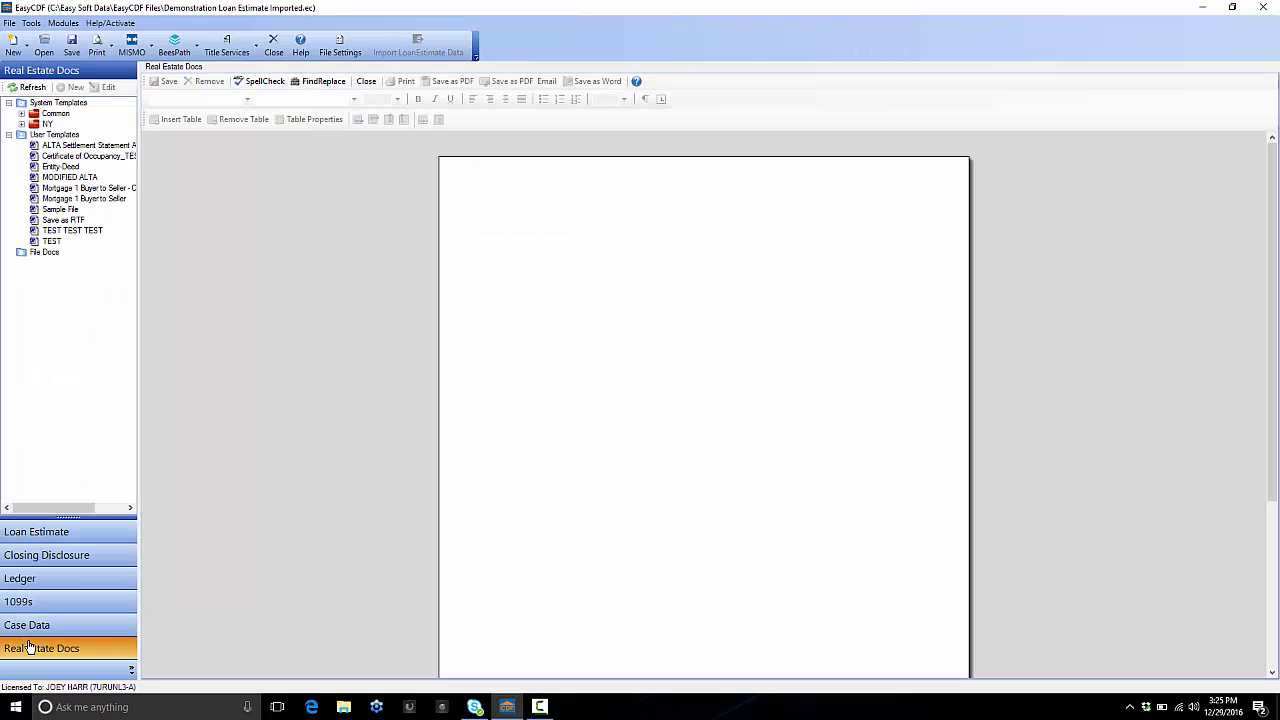
click(21, 114)
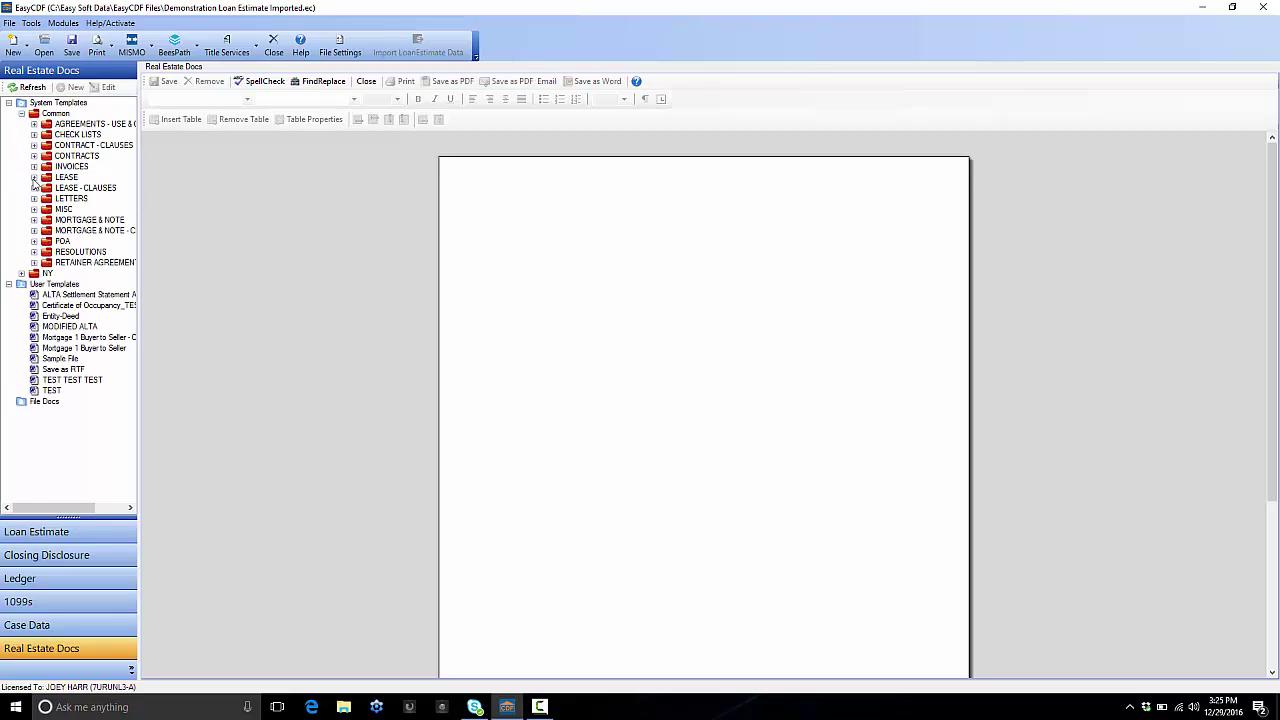
click(33, 156)
click(84, 189)
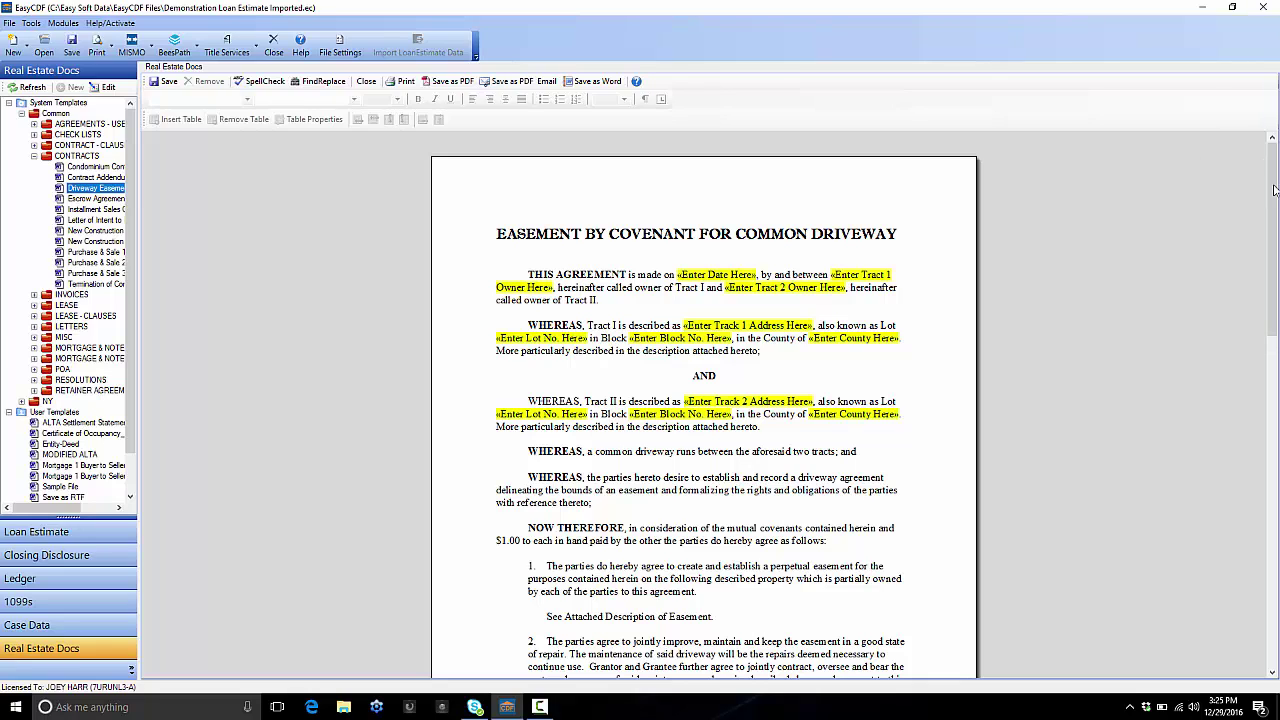
mouse_move(1273, 190)
mouse_down()
mouse_move(1265, 322)
mouse_move(1221, 459)
mouse_move(1247, 233)
mouse_up()
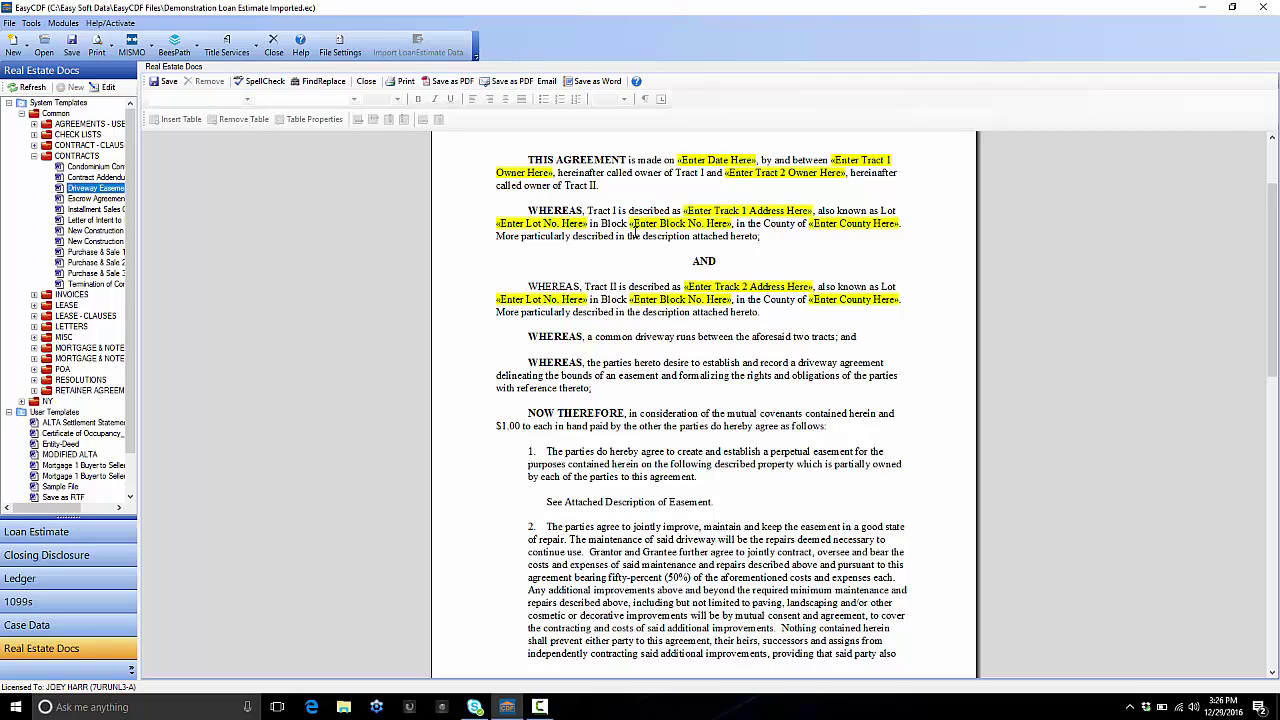
Browse the Common mortgage and lease templates, viewing the House lease agreement and the personal Bill of Sale
click(34, 358)
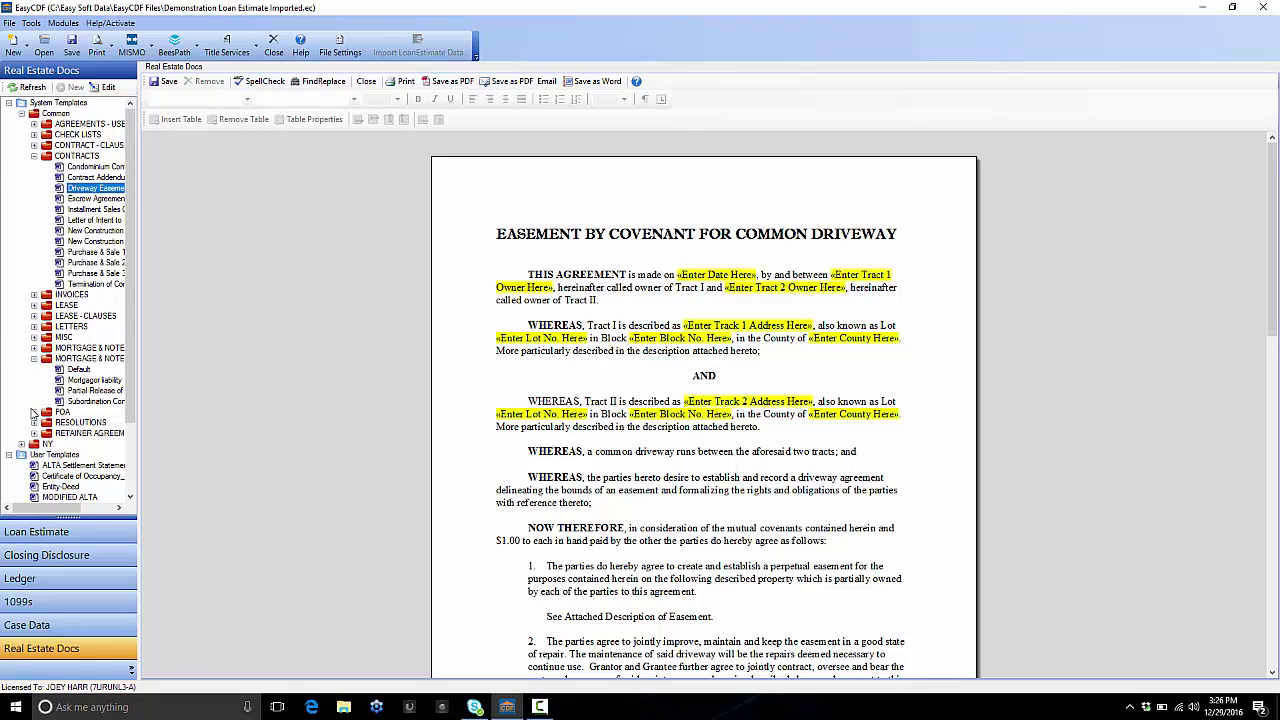
click(34, 305)
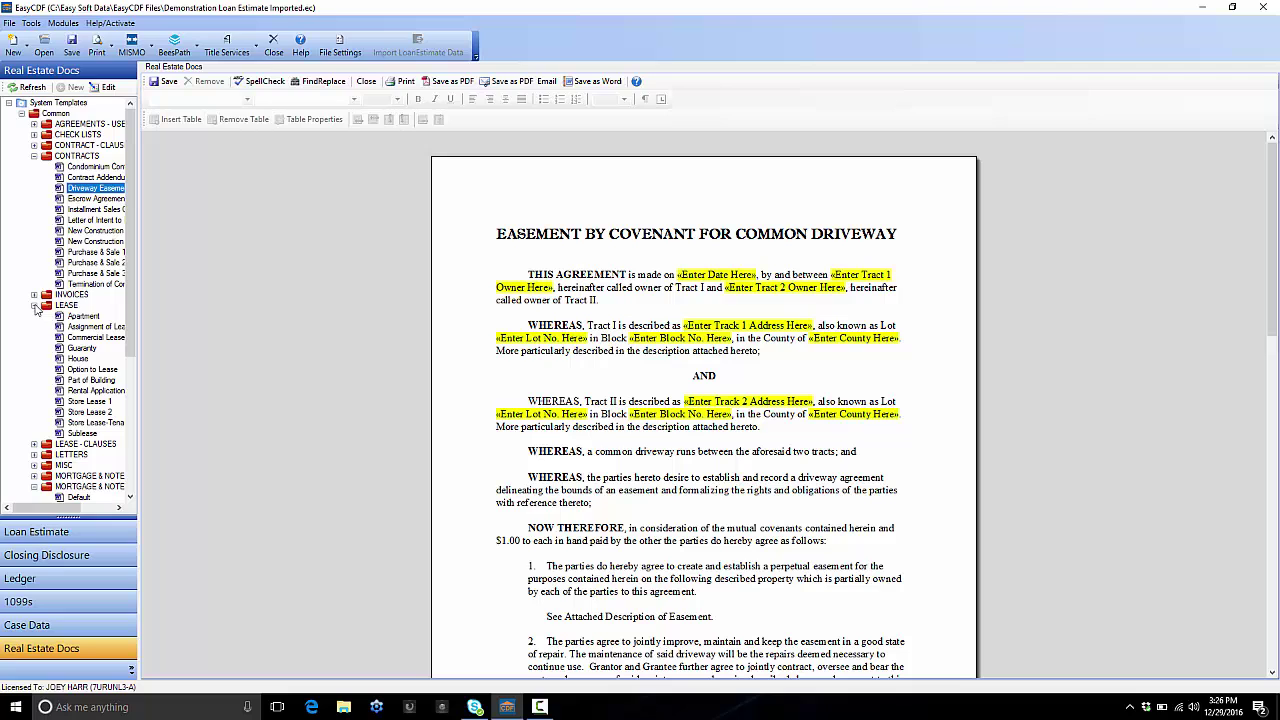
click(80, 359)
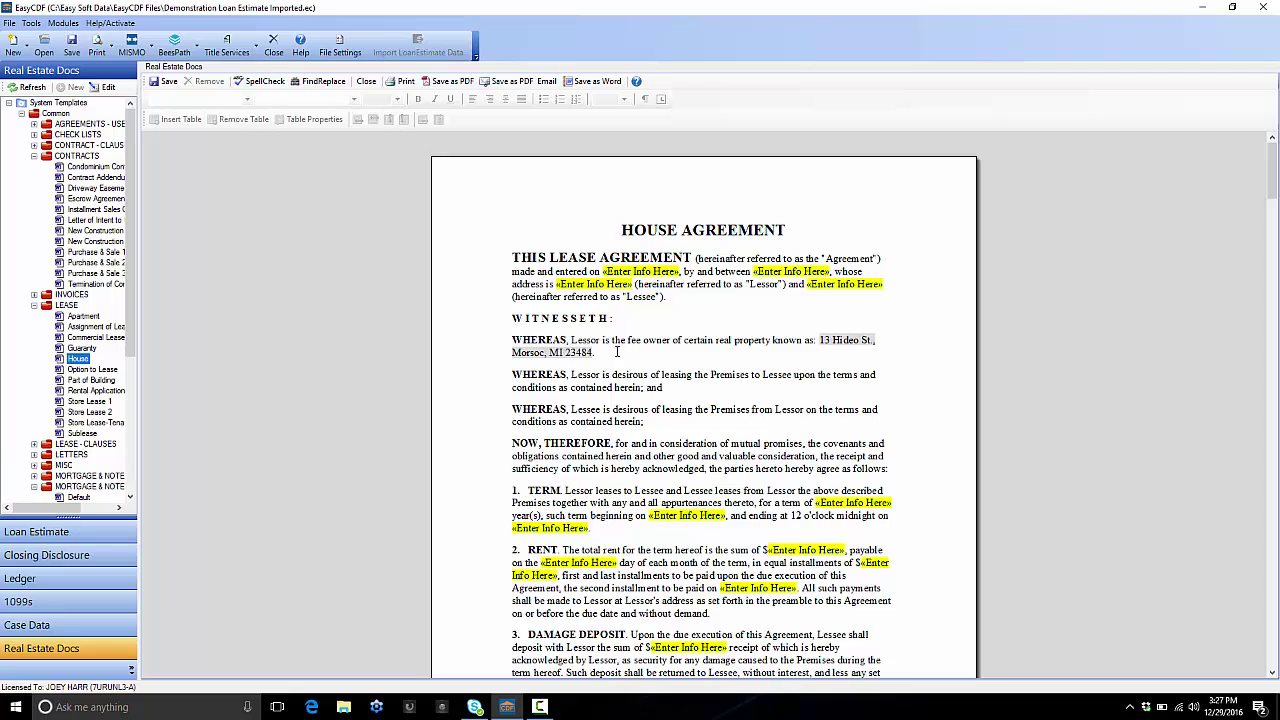
click(95, 465)
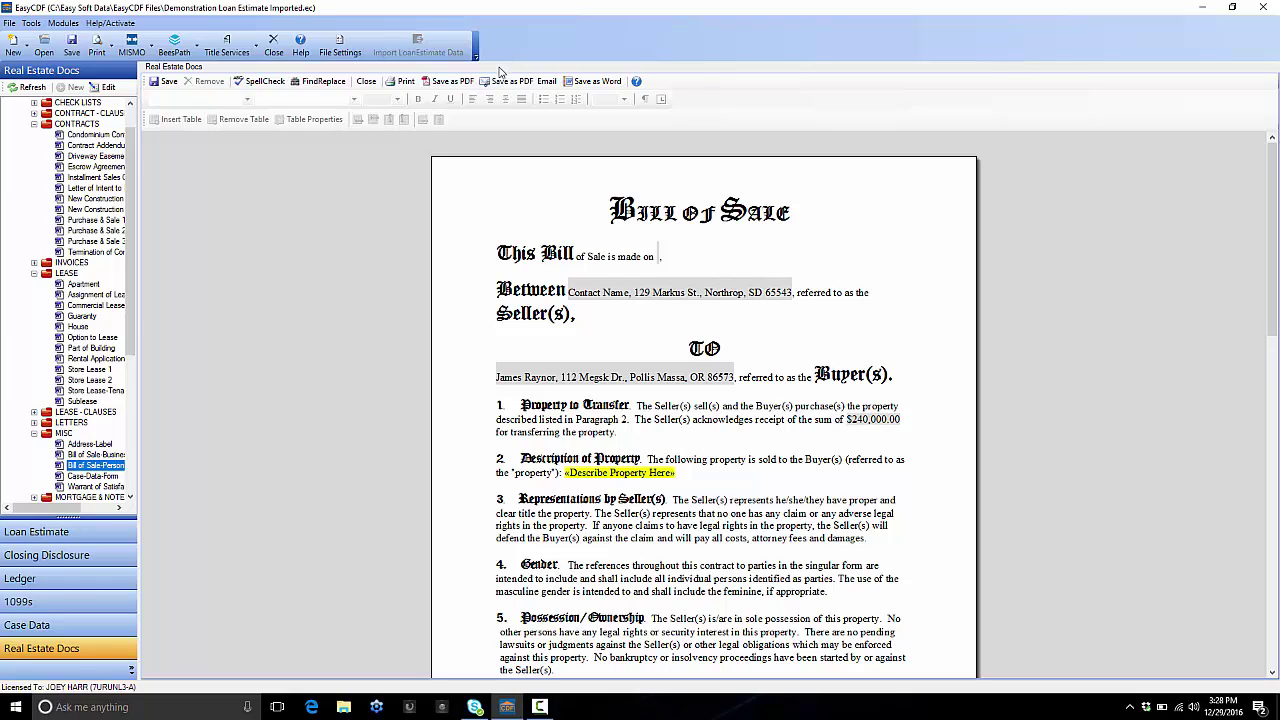
View the Title Services login for the Closing Protection Letter and dismiss it without signing in
click(231, 50)
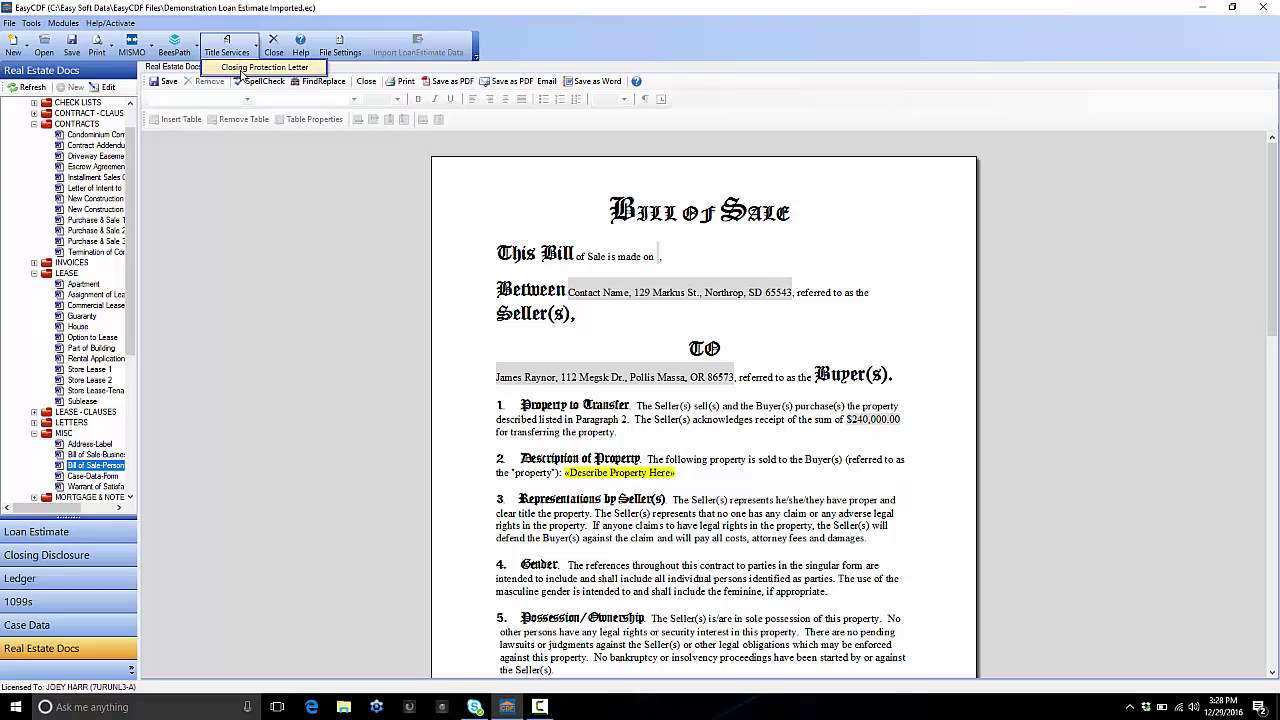
click(242, 68)
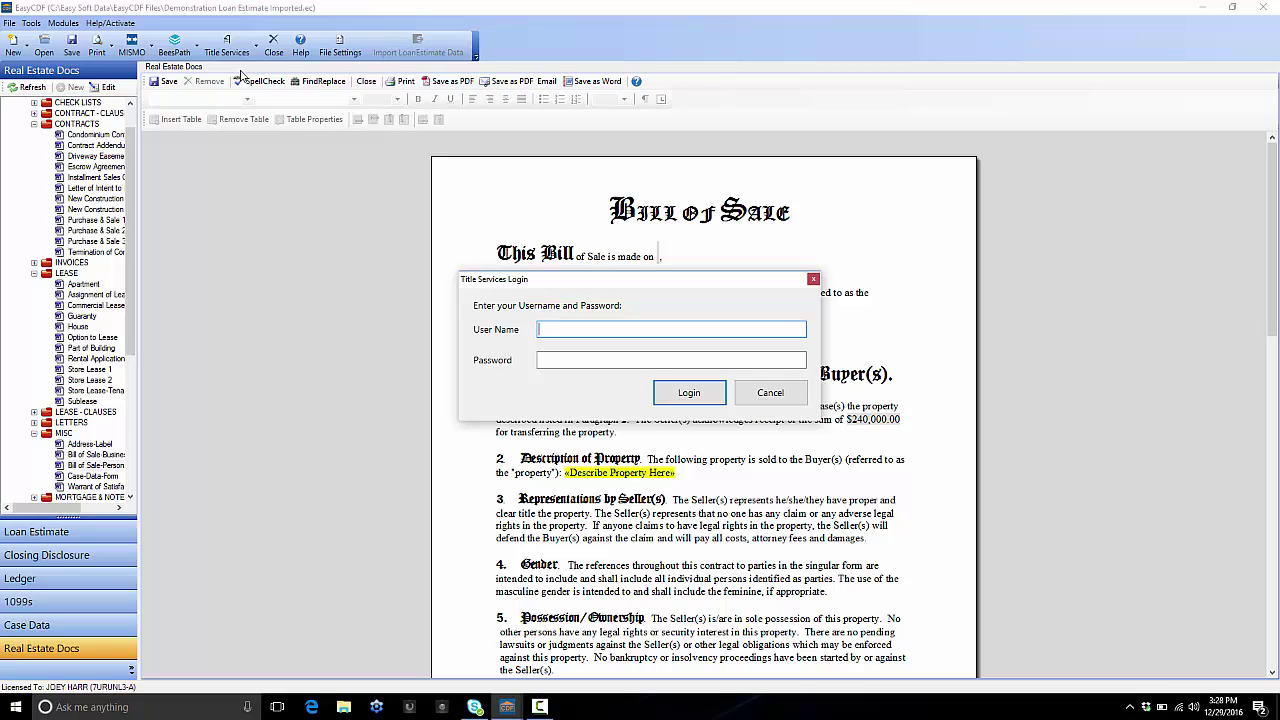
click(813, 279)
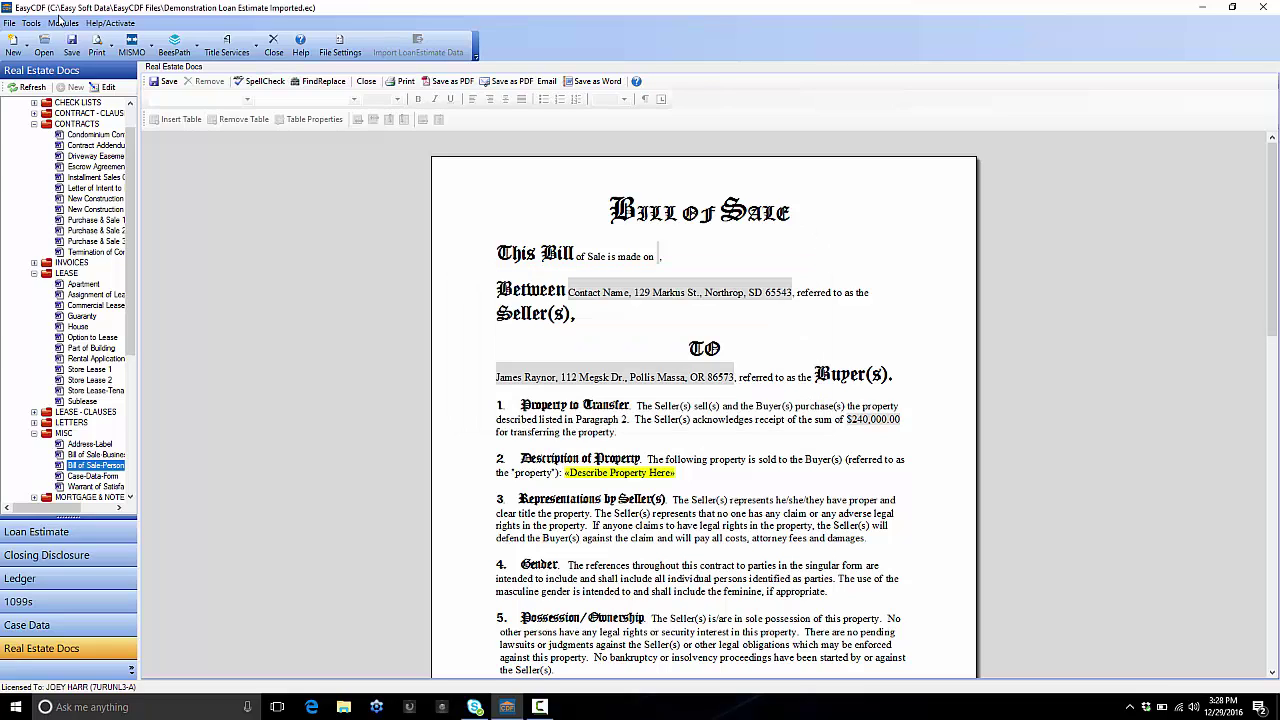
Preview the ALTA Combined Statement from Advanced Printing, read through to its signature page, and close the preview
click(60, 25)
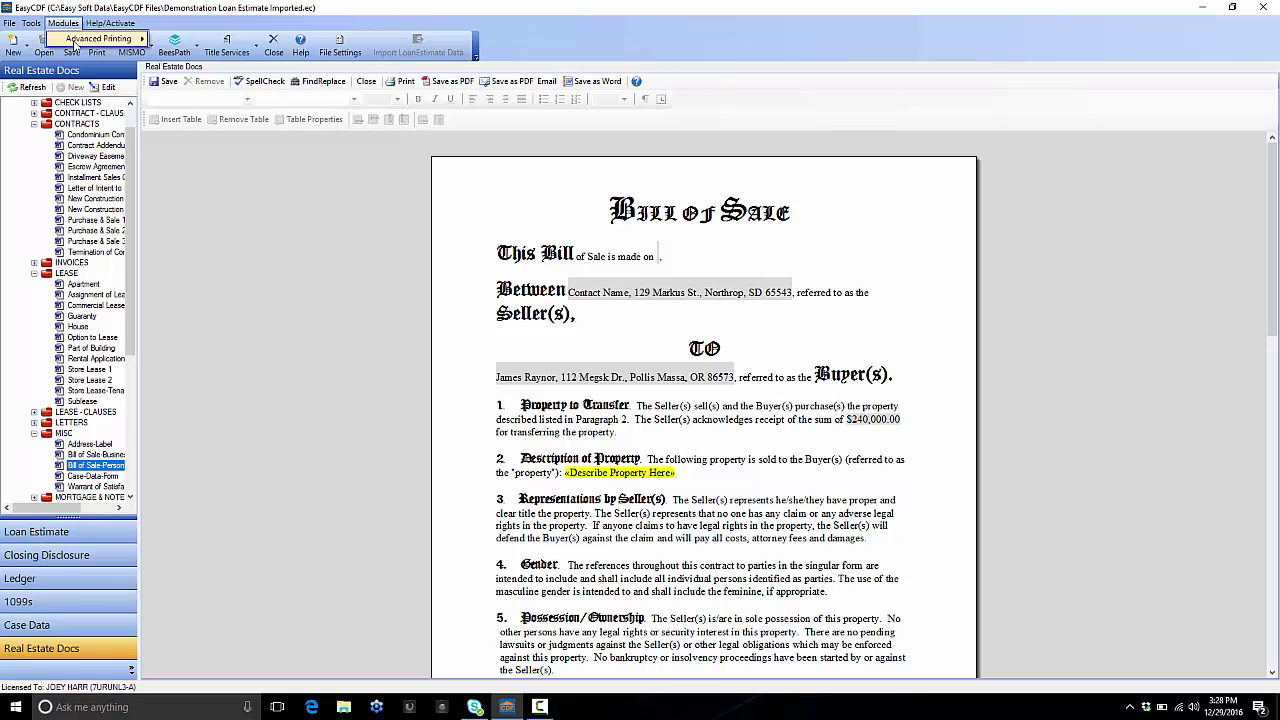
mouse_move(72, 40)
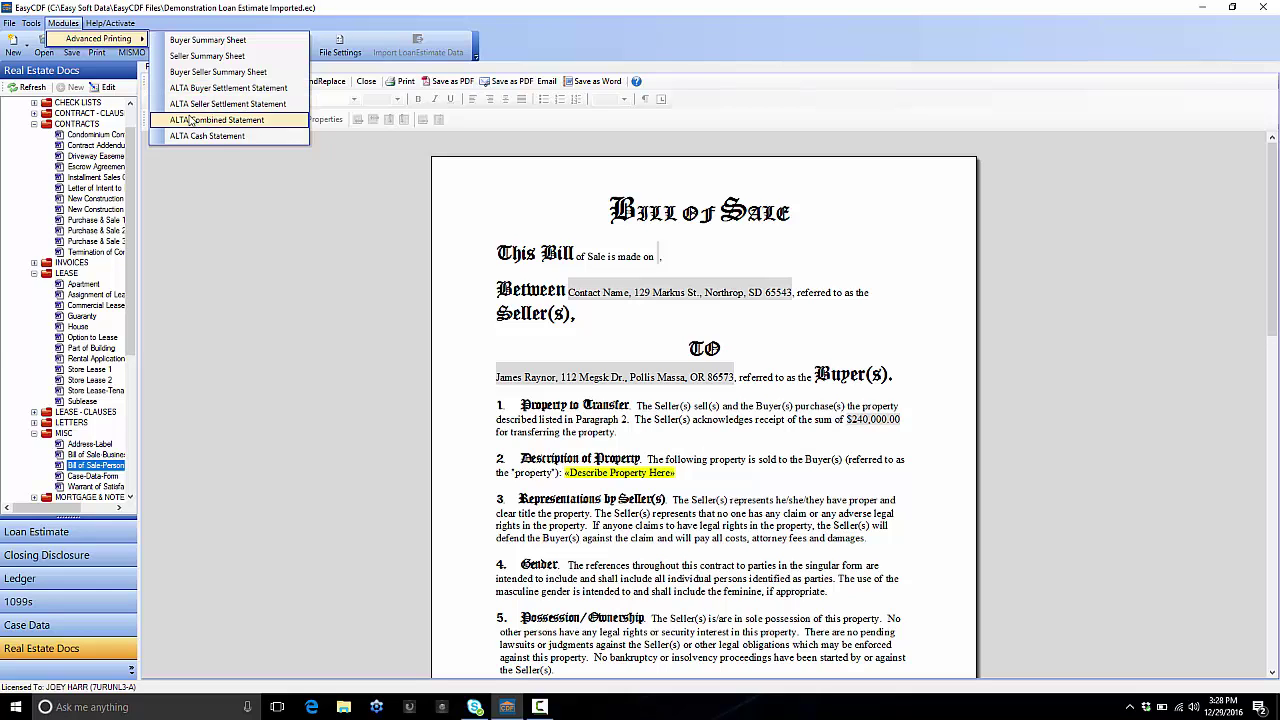
click(192, 121)
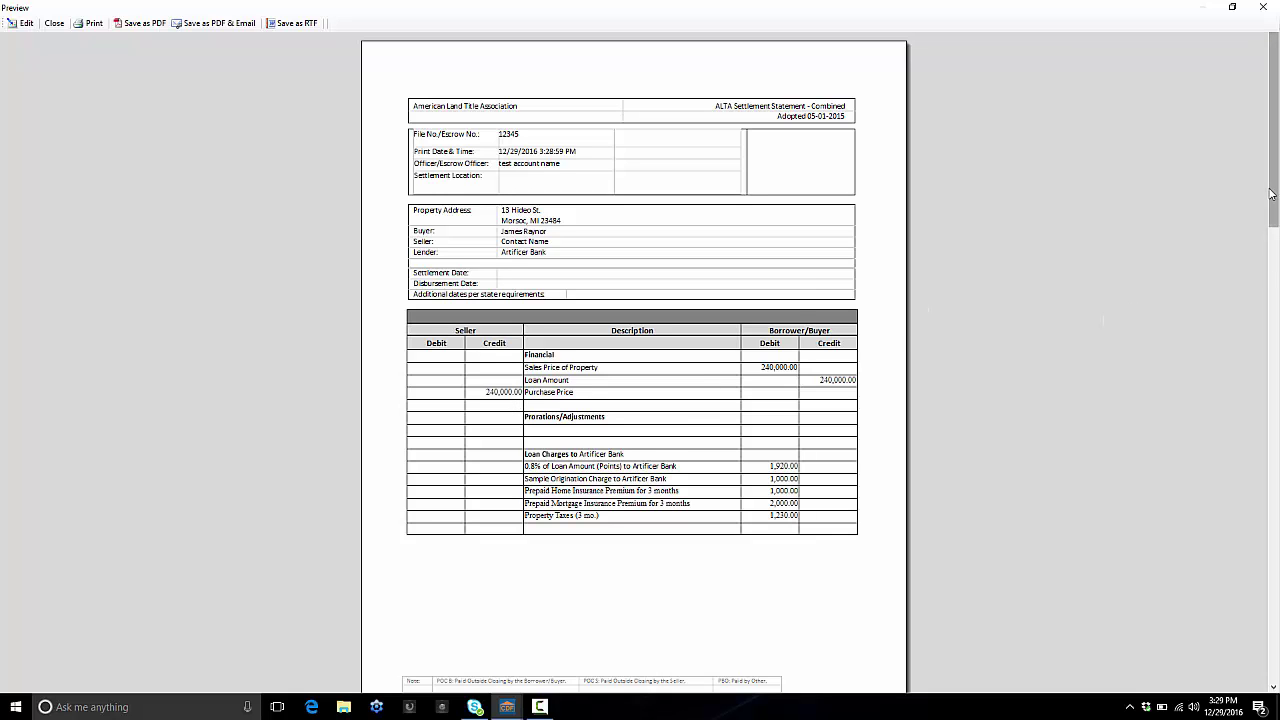
drag(1272, 193, 1272, 535)
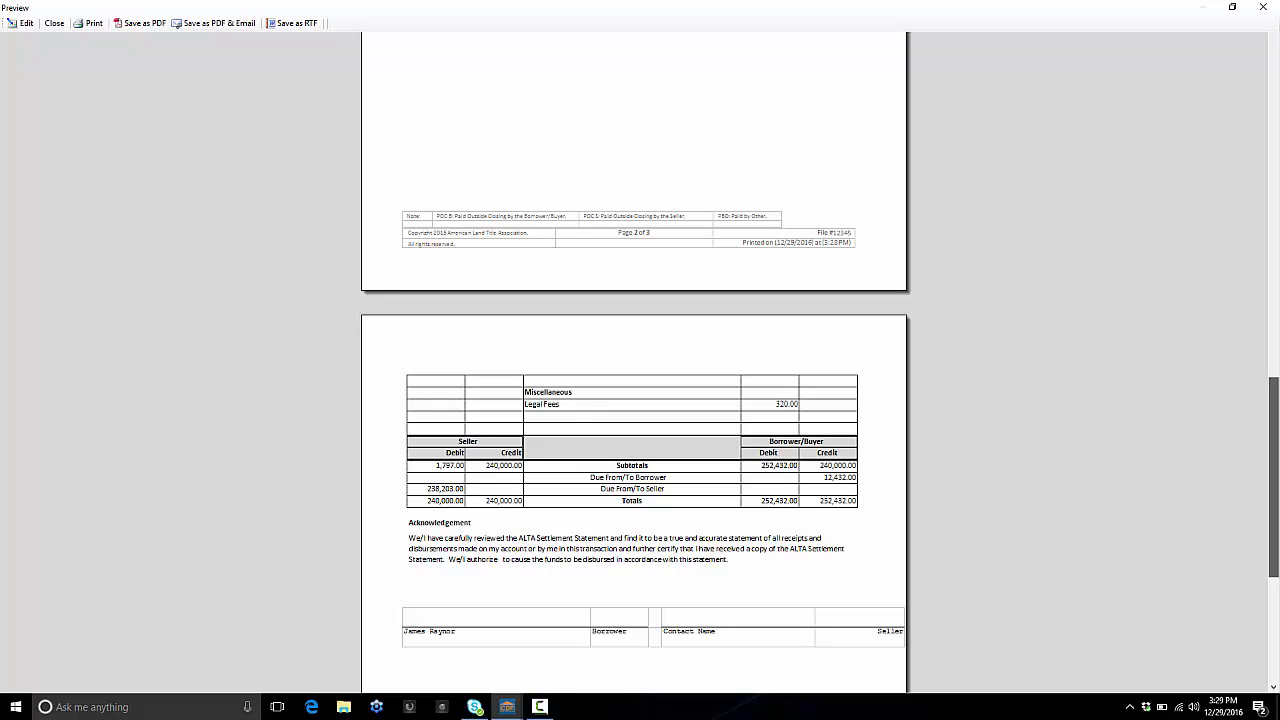
drag(1272, 541, 1267, 646)
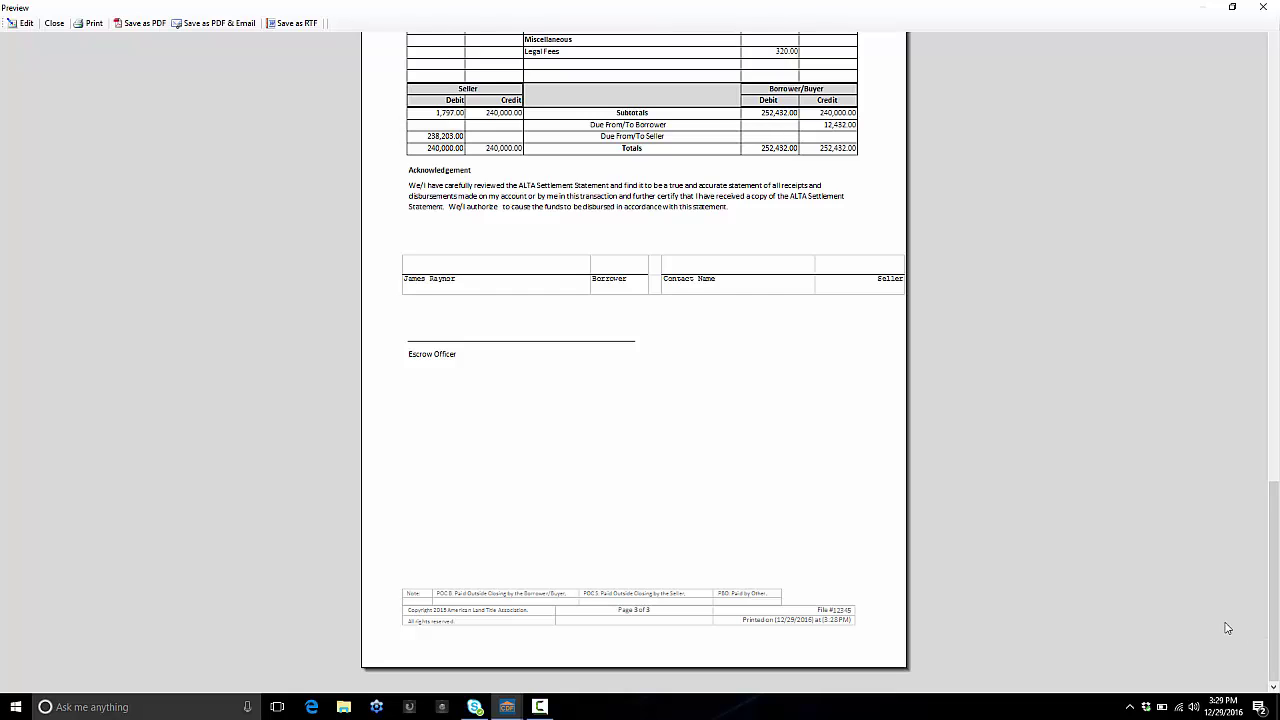
click(45, 30)
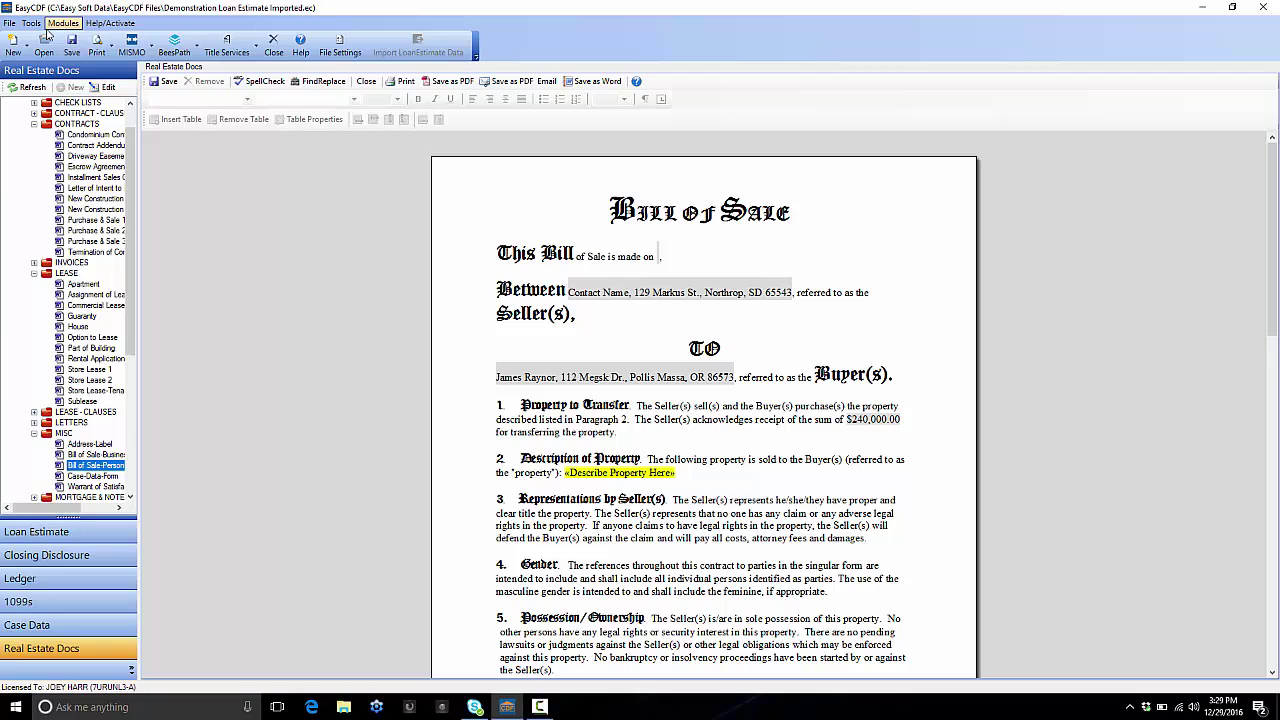